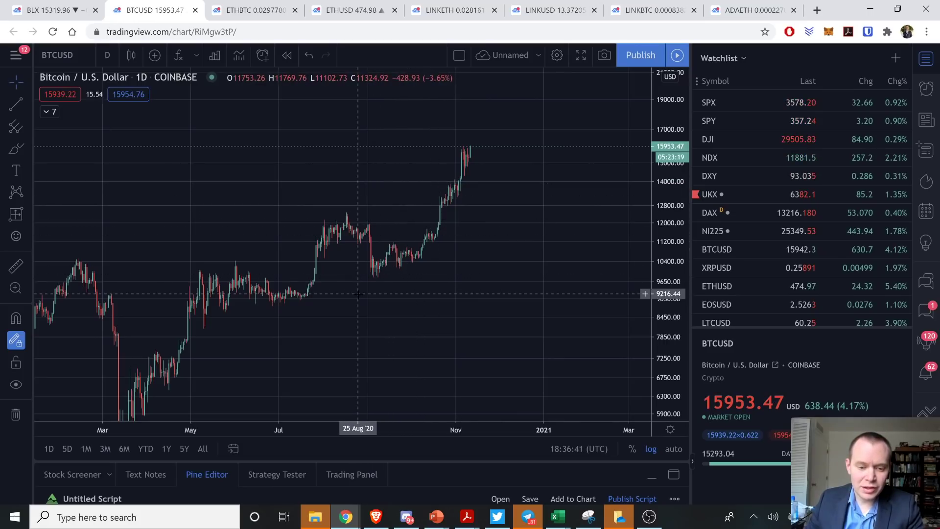
# Compare Bitcoin's recent rise on the daily BTCUSD chart with the weekly BLX chart, finishing on BLX.
pyautogui.moveTo(371, 293); pyautogui.dragTo(398, 277)
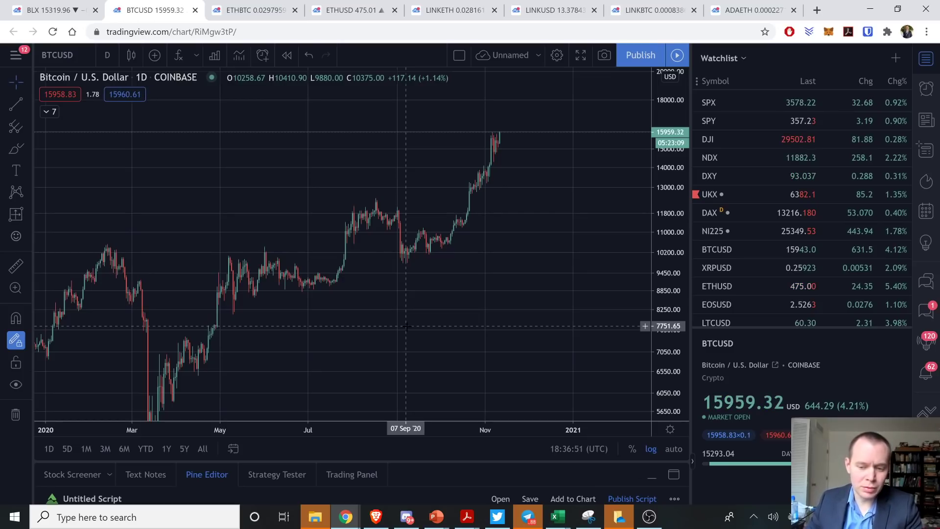
pyautogui.click(66, 7)
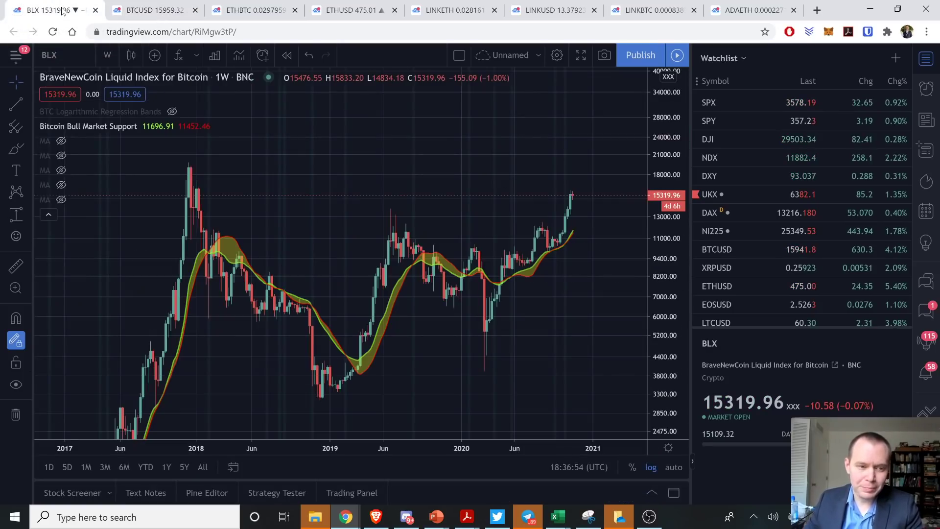
pyautogui.click(156, 13)
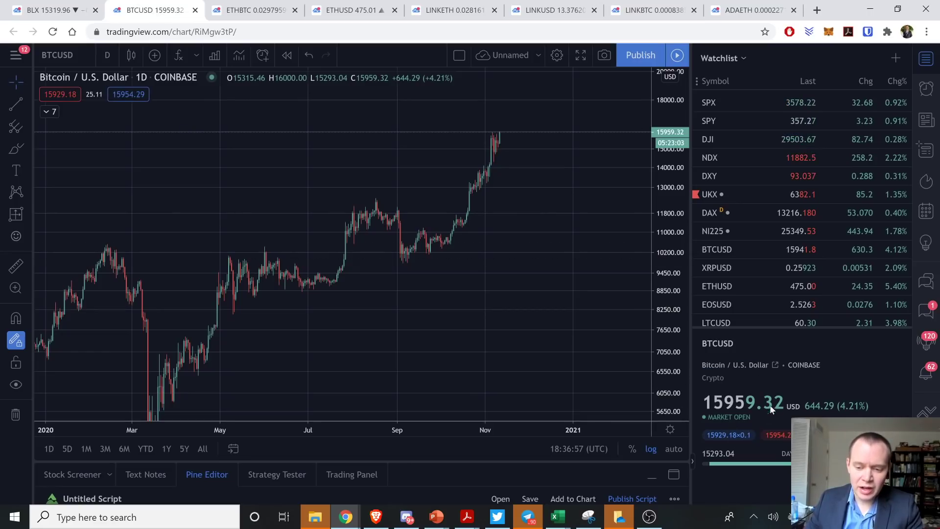
pyautogui.hotkey('ctrl', 'shift', 'Tab')
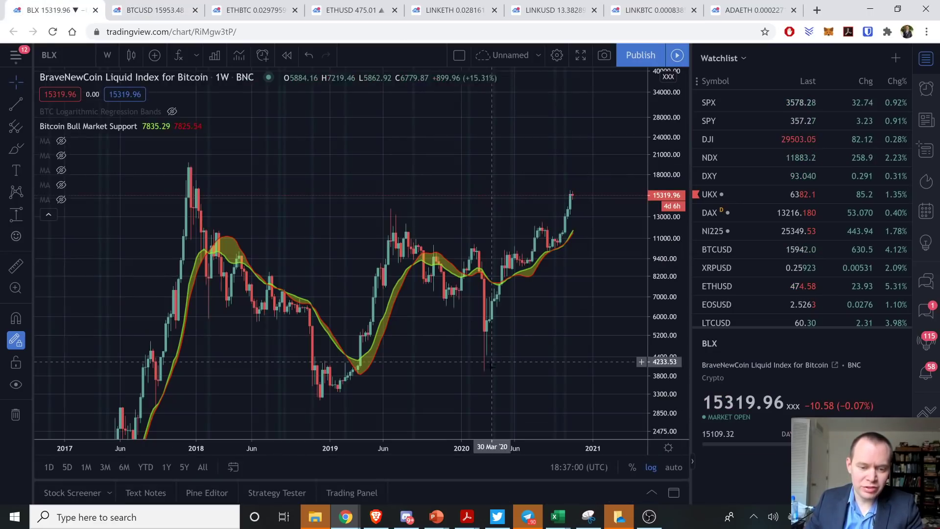
# Measure the mid-2016, March 2017 and June–July 2017 pullbacks on the BLX chart with the Price Range tool, and remove the measurements.
pyautogui.moveTo(458, 268); pyautogui.dragTo(677, 275)
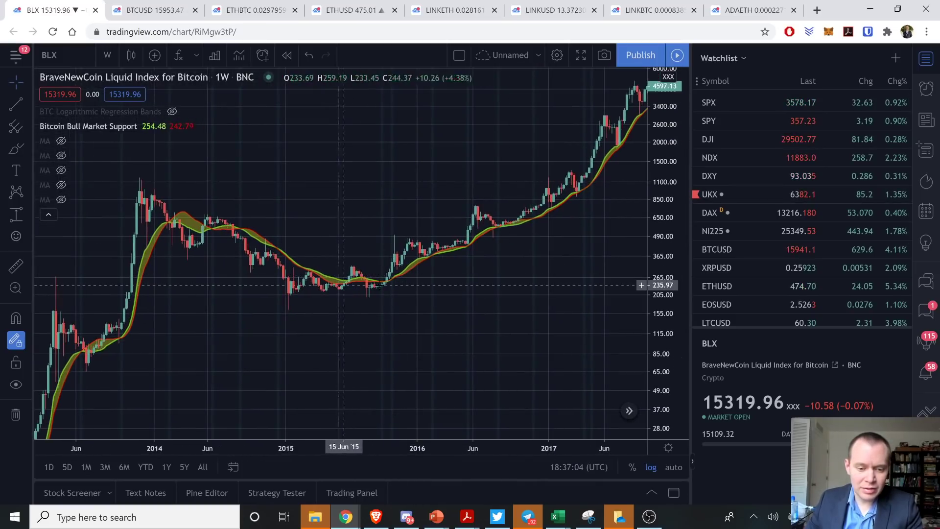
pyautogui.moveTo(434, 306); pyautogui.dragTo(273, 399)
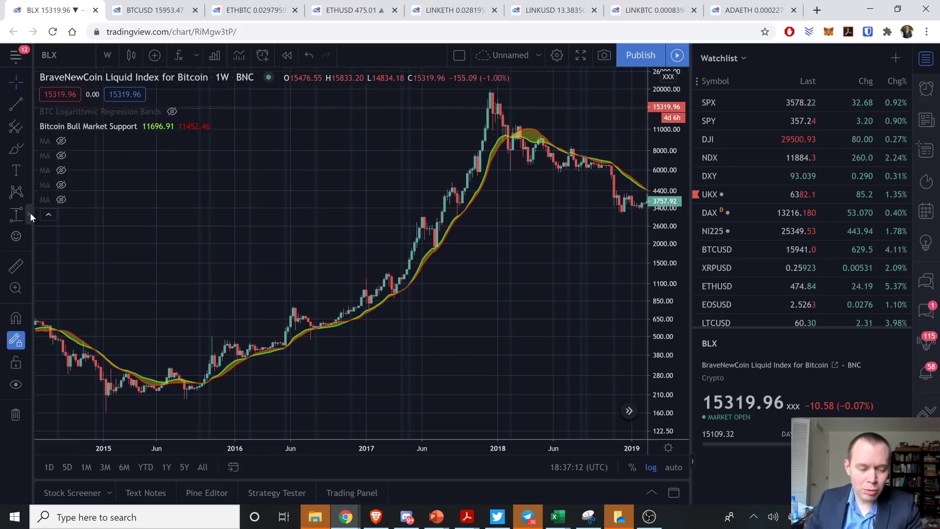
pyautogui.click(30, 213)
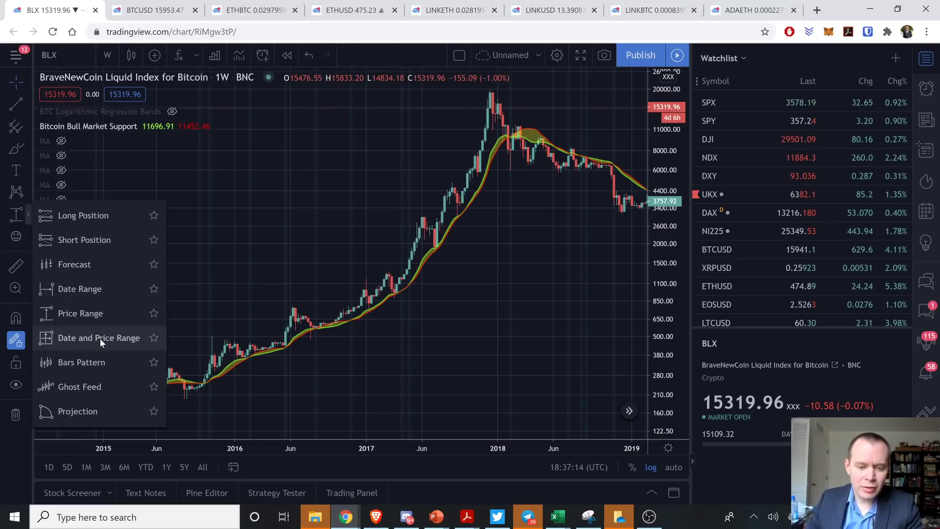
pyautogui.click(80, 315)
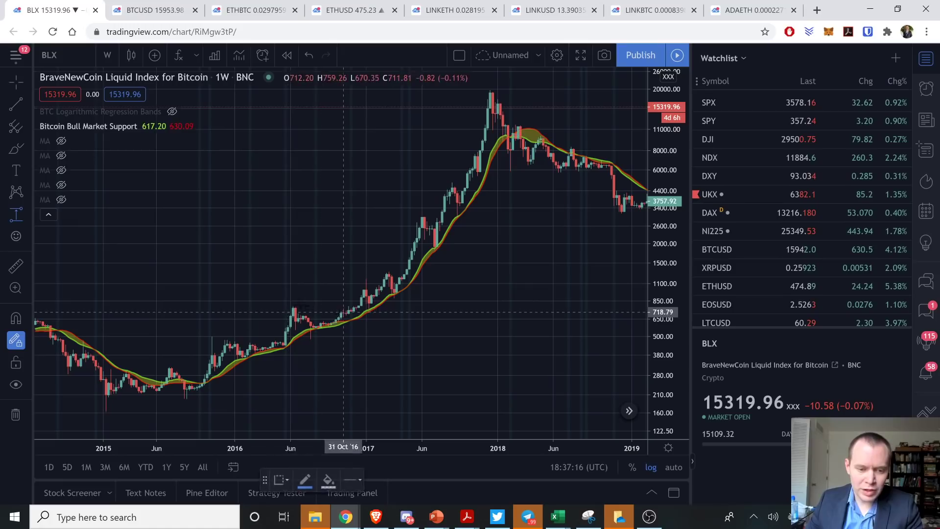
pyautogui.click(292, 307)
pyautogui.click(317, 327)
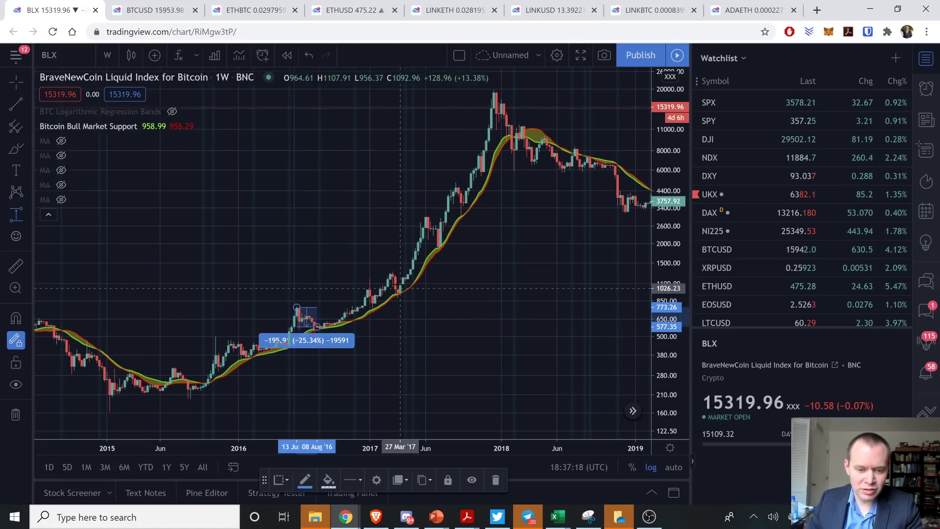
pyautogui.click(390, 273)
pyautogui.click(402, 294)
pyautogui.click(426, 214)
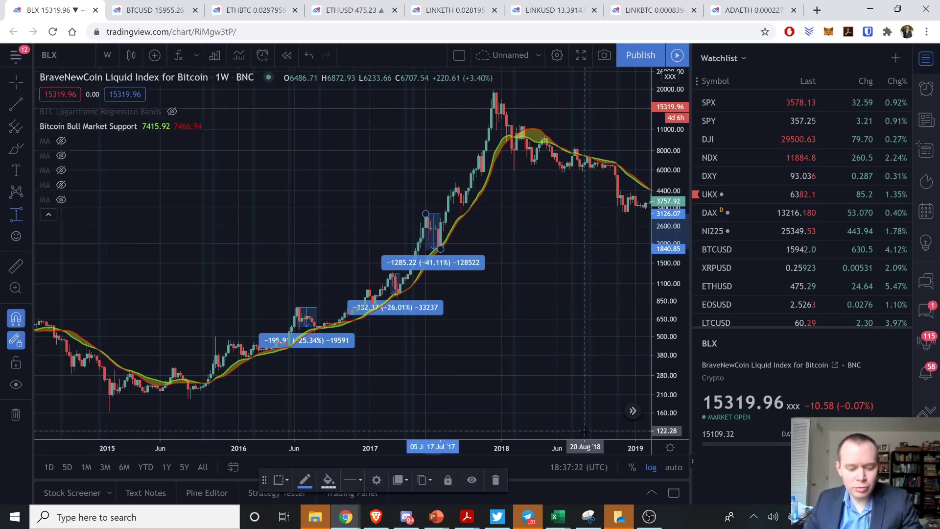
pyautogui.press('Escape')
pyautogui.hotkey('ctrl', 'z')
pyautogui.hotkey('ctrl', 'z')
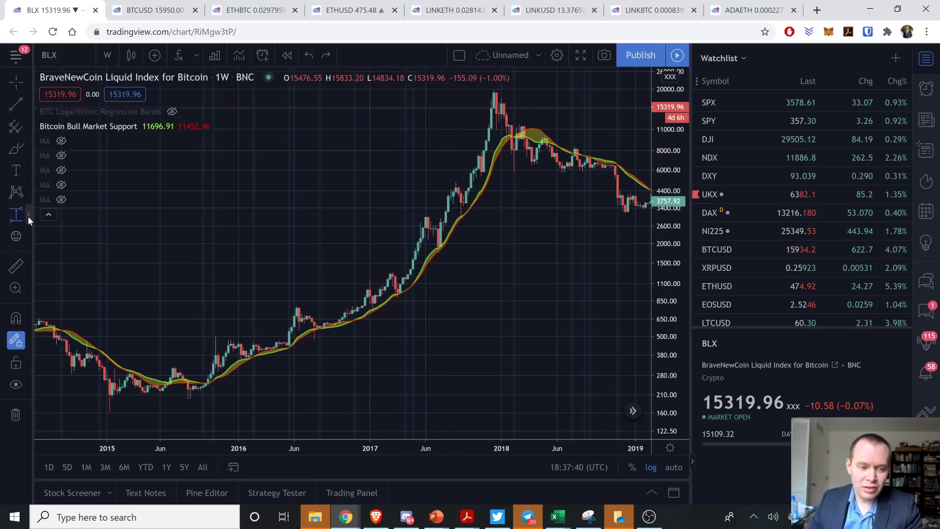
# Measure the bull market support band from 12 October 2015 to 11 January 2016 with the Date and Price Range tool.
pyautogui.click(28, 216)
pyautogui.click(113, 342)
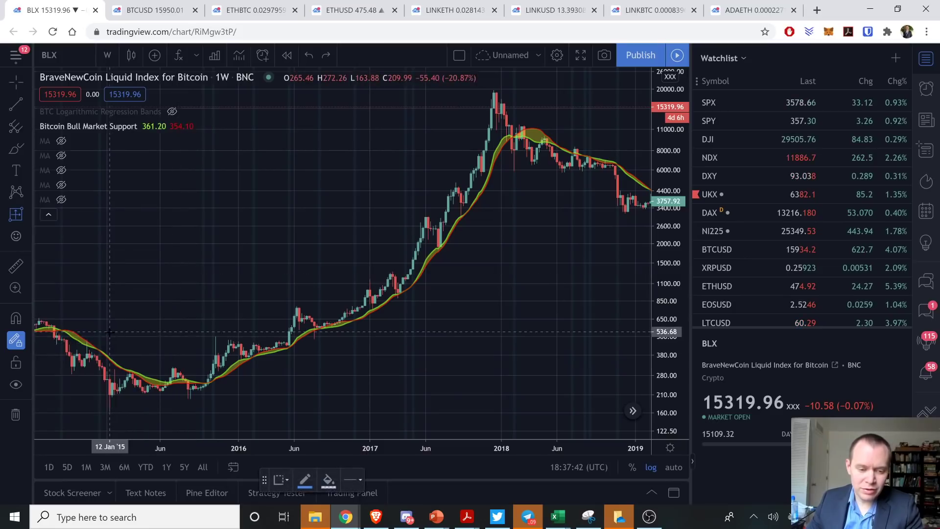
pyautogui.click(209, 381)
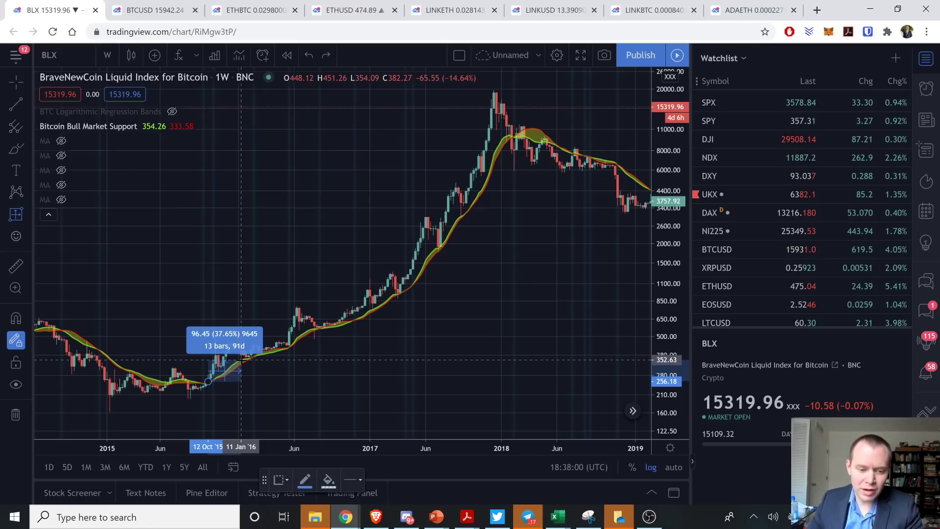
pyautogui.click(241, 360)
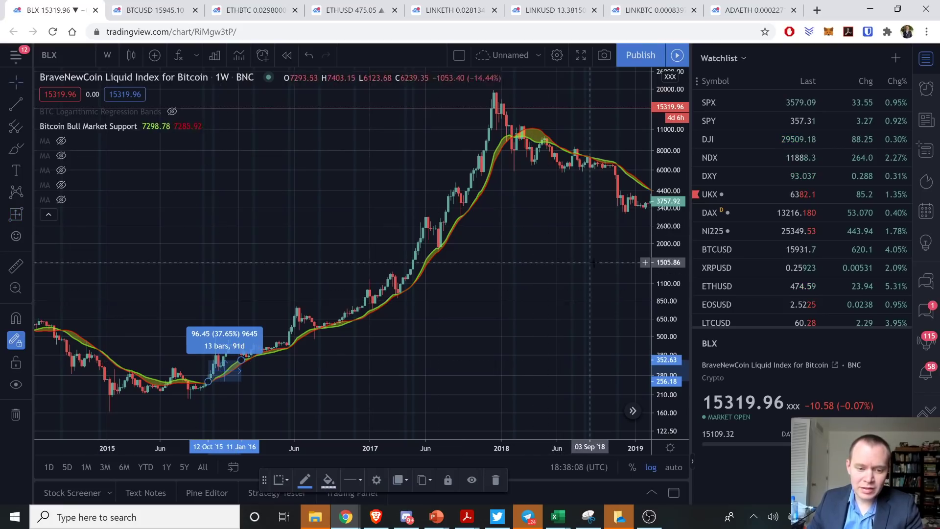
# Return to the latest bars and measure a date and price range along the support band from 20 April 2020 over 19 weekly bars.
pyautogui.click(633, 410)
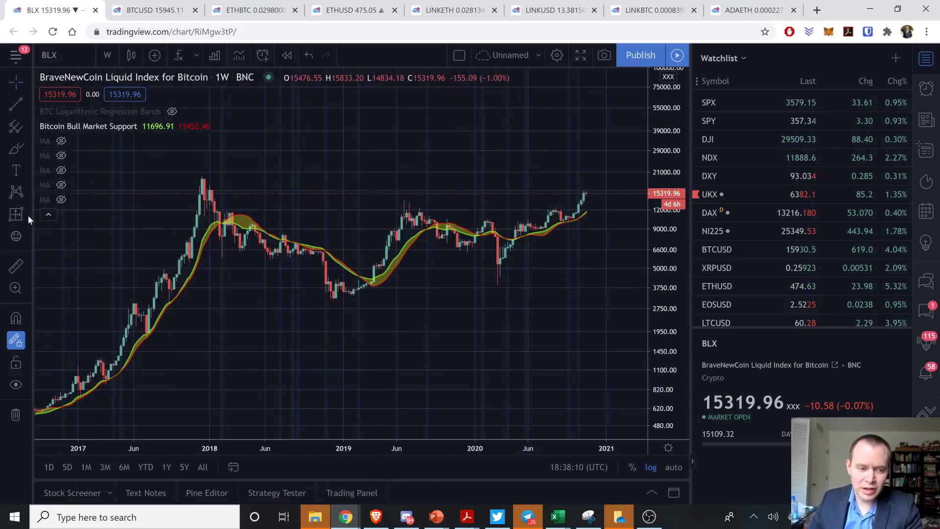
pyautogui.click(24, 215)
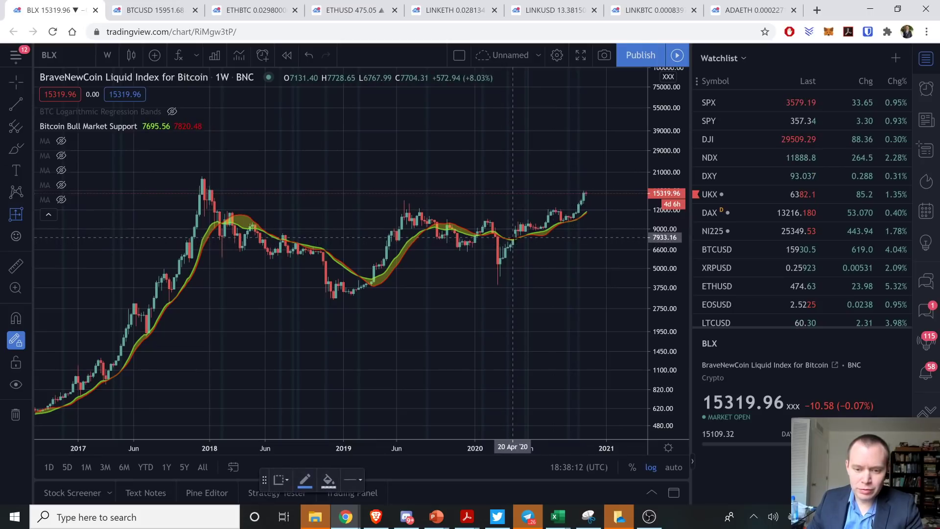
pyautogui.click(513, 237)
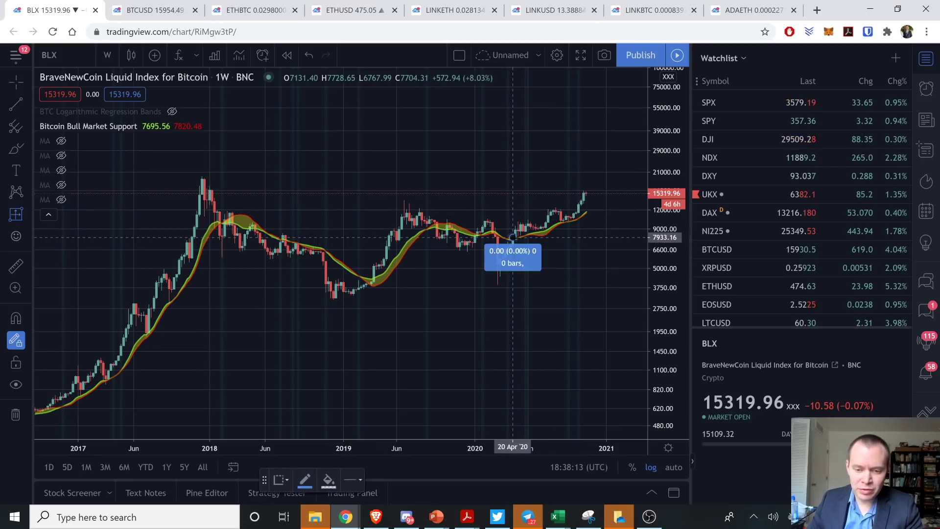
pyautogui.click(562, 221)
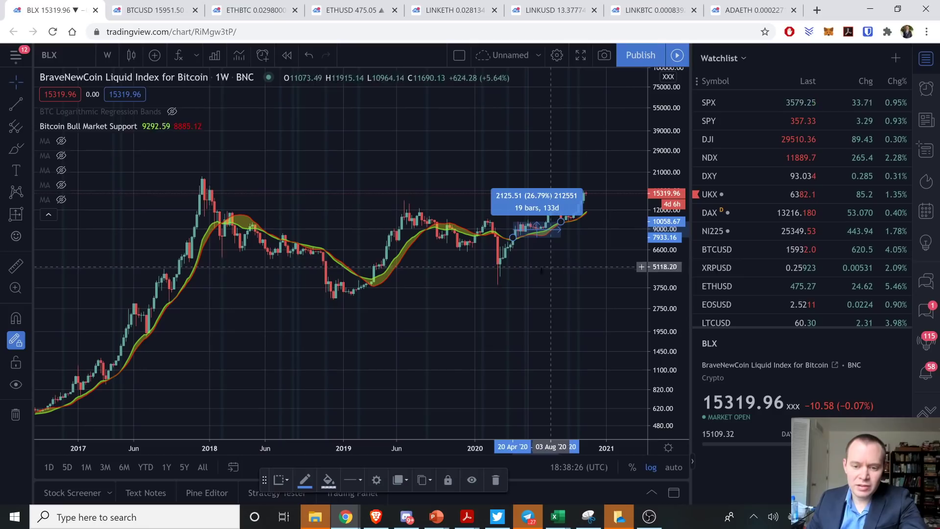
# Go back to the 2015–2016 section and delete the October 2015 to January 2016 range measurement.
pyautogui.click(364, 325)
pyautogui.hscroll(-10, 332, 326)
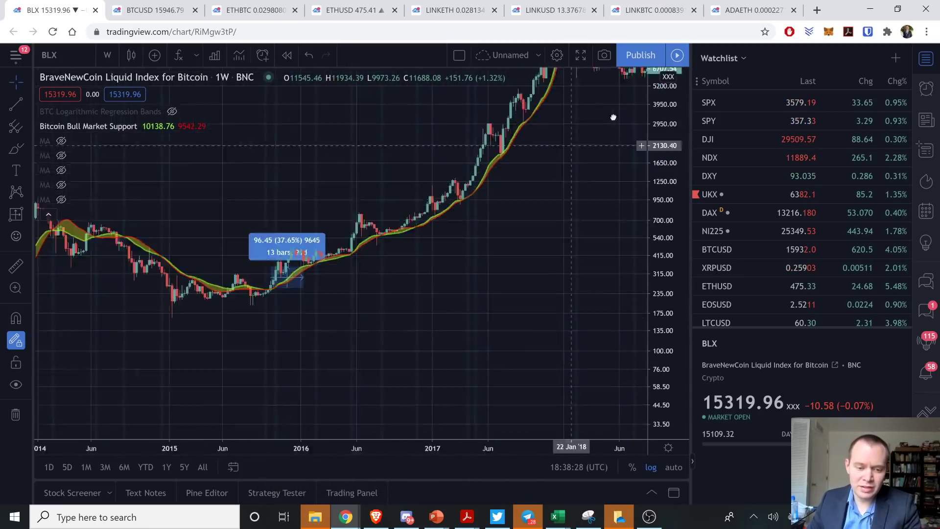
pyautogui.click(277, 316)
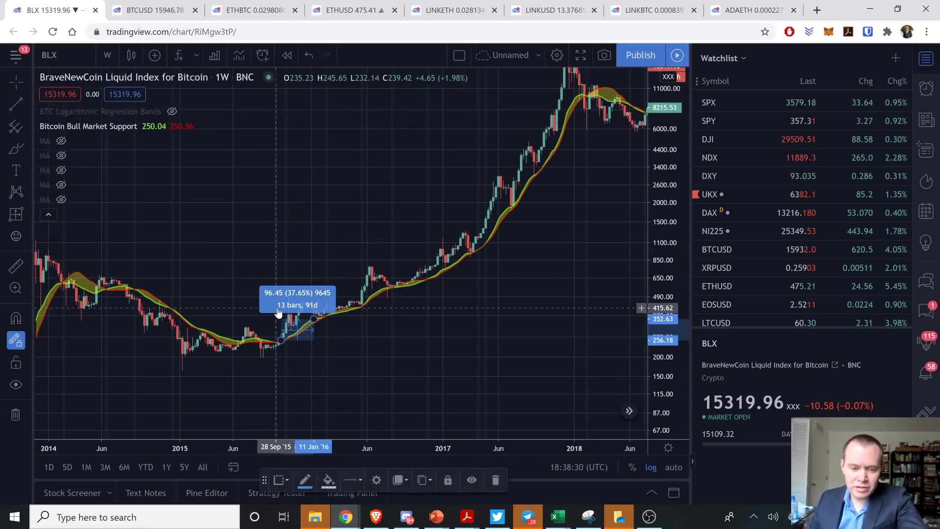
pyautogui.click(276, 316)
# Measure a date and price range from 11 January 2016 over 19 weekly bars, and undo the measurement.
pyautogui.click(17, 216)
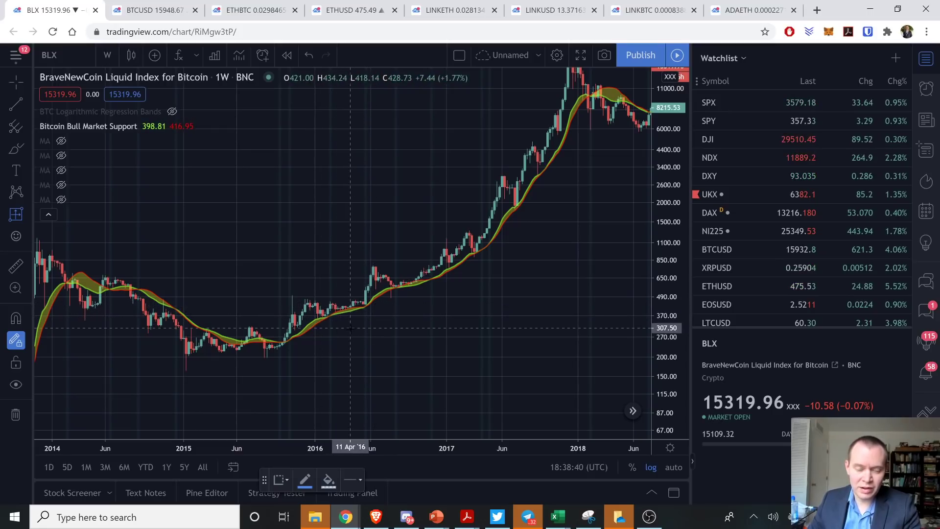
pyautogui.click(317, 316)
pyautogui.click(363, 304)
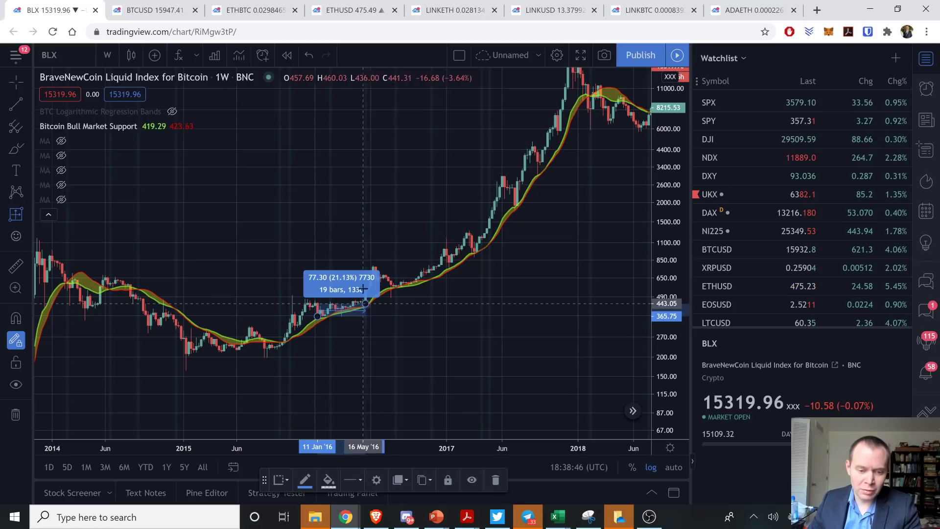
pyautogui.hotkey('ctrl', 'z')
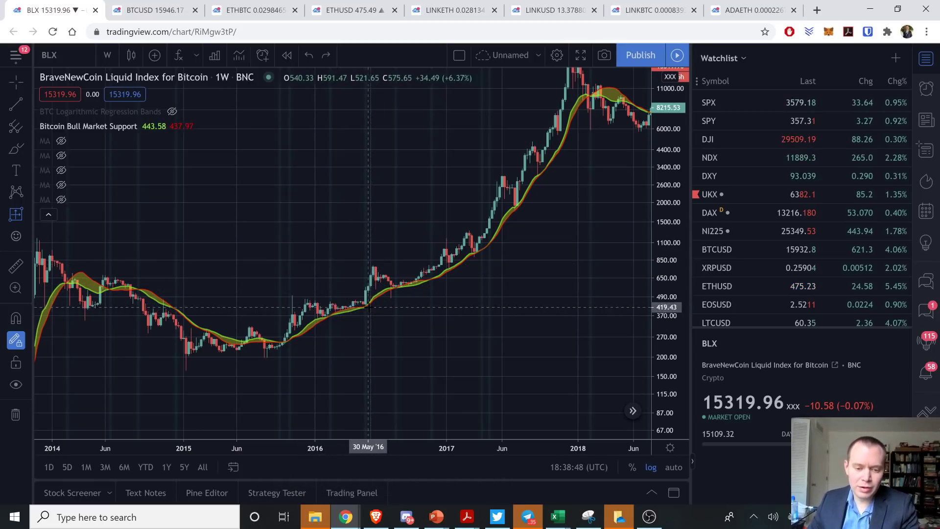
# Measure date and price ranges from 23 May to 1 August 2016 and 19 September 2016 to 2 January 2017, and delete both.
pyautogui.click(366, 303)
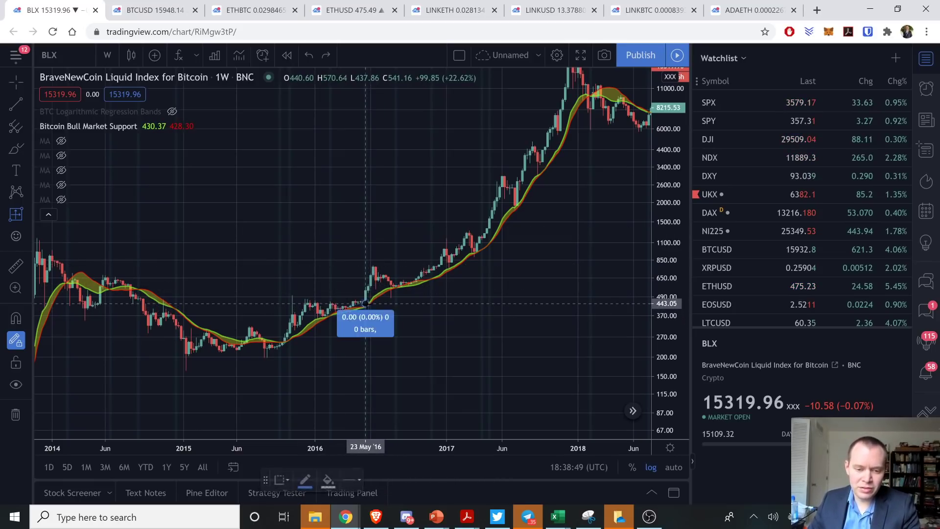
pyautogui.click(391, 286)
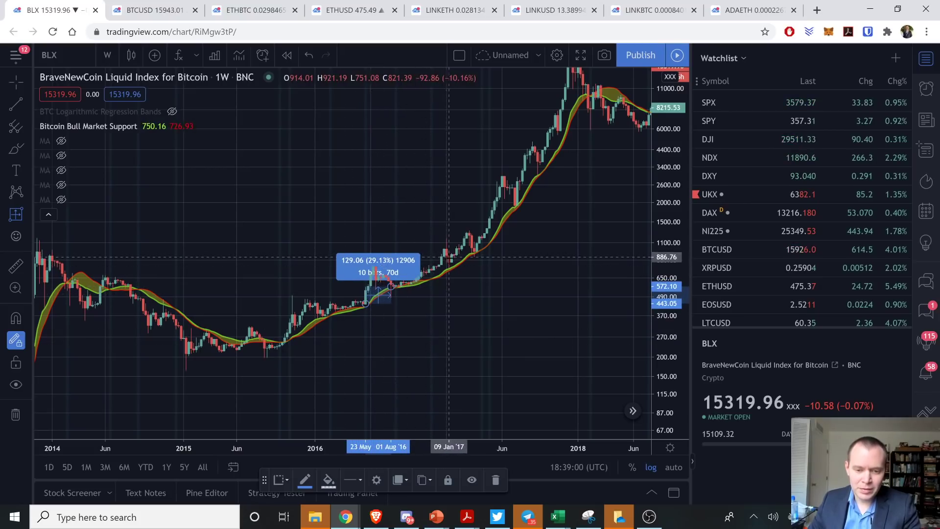
pyautogui.click(409, 284)
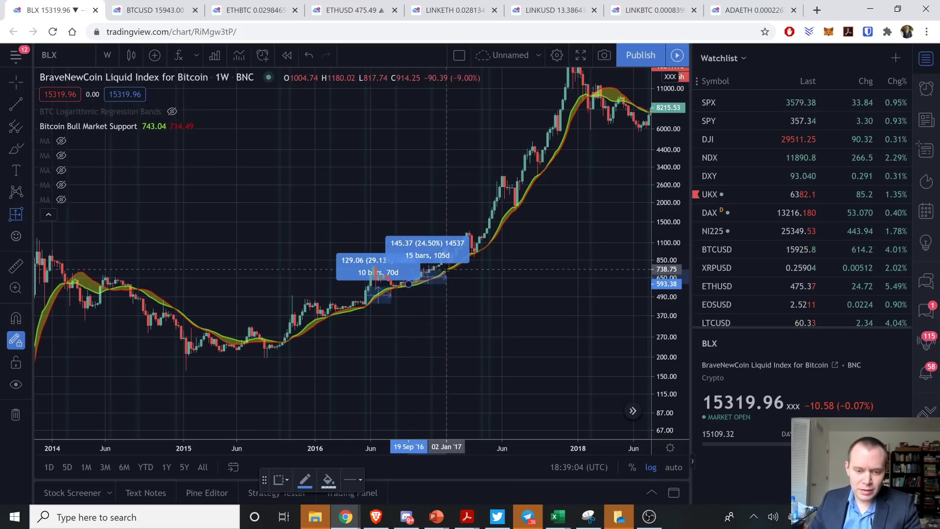
pyautogui.click(446, 270)
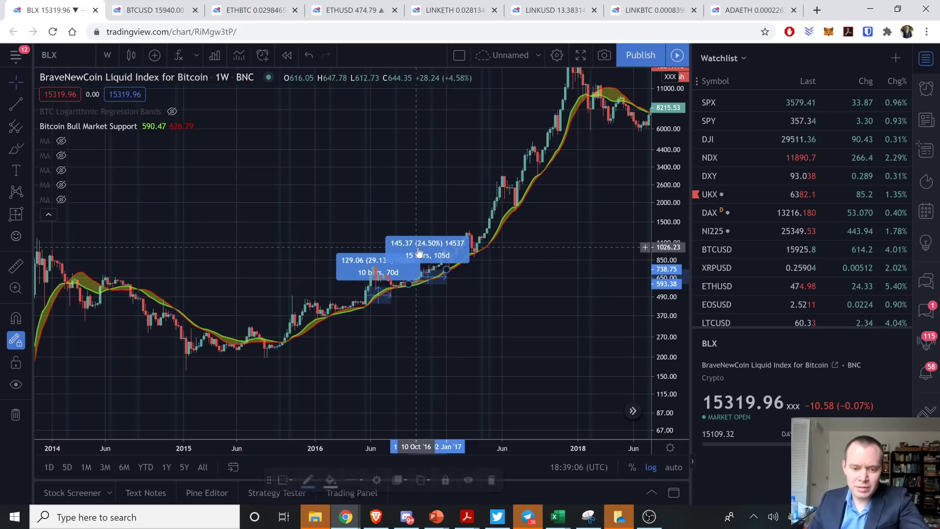
pyautogui.press('Delete')
pyautogui.click(352, 270)
# Measure the date and price range along the support band from 23 May to 8 August 2016 in a close-up of 2016–2017.
pyautogui.scroll(4, 630, 410)
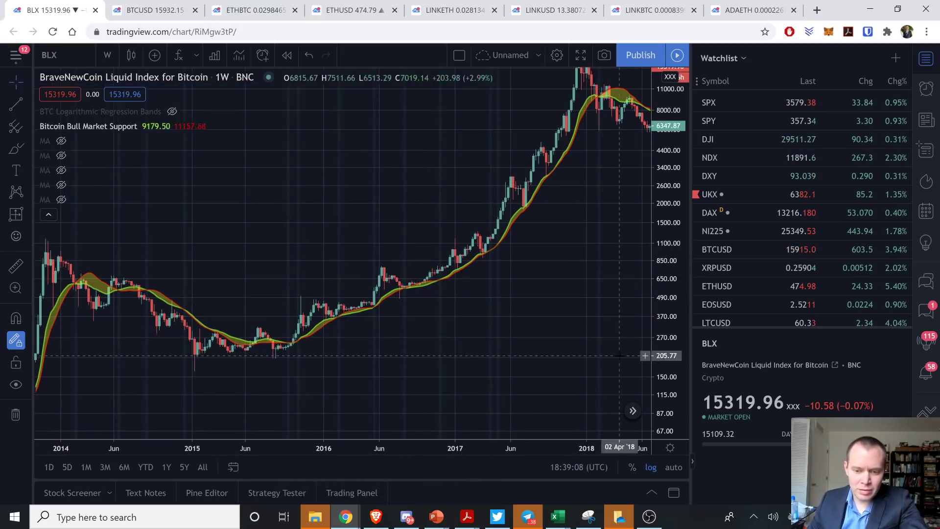
pyautogui.scroll(5, 539, 305)
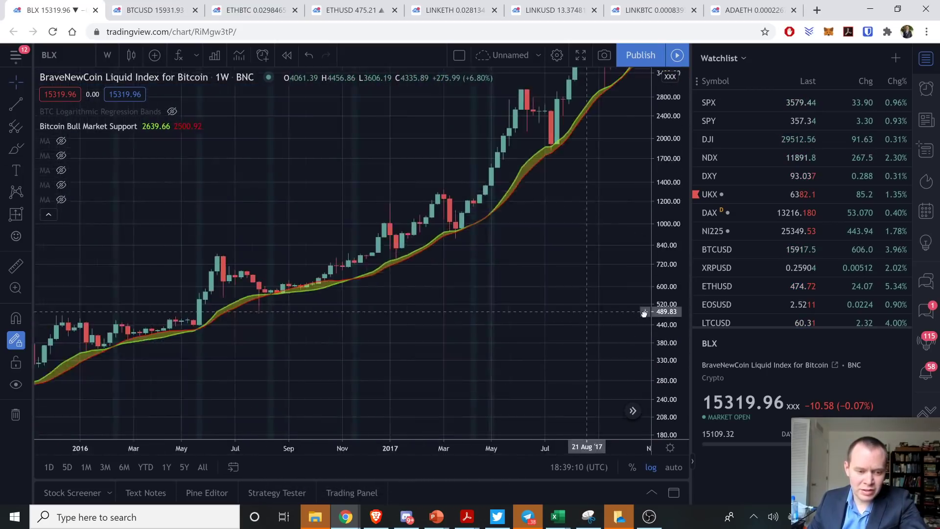
pyautogui.moveTo(519, 336); pyautogui.dragTo(460, 363)
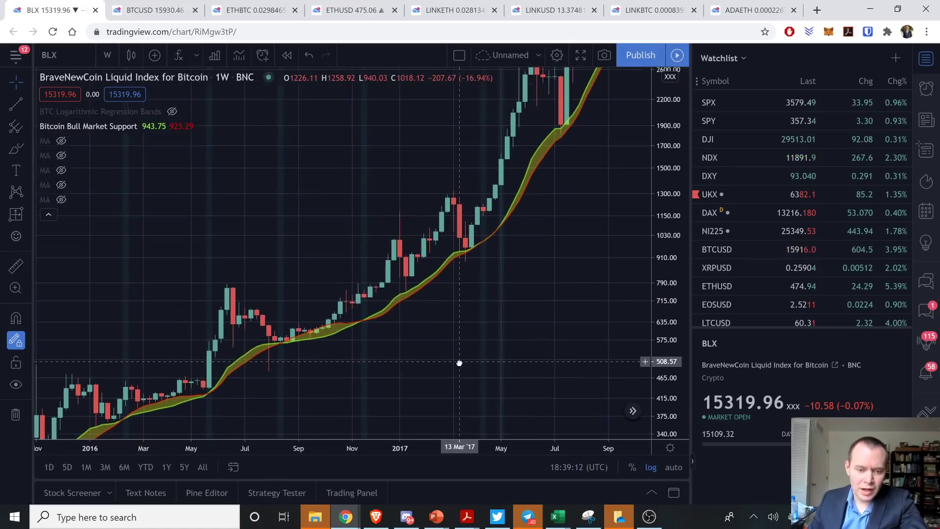
pyautogui.click(17, 230)
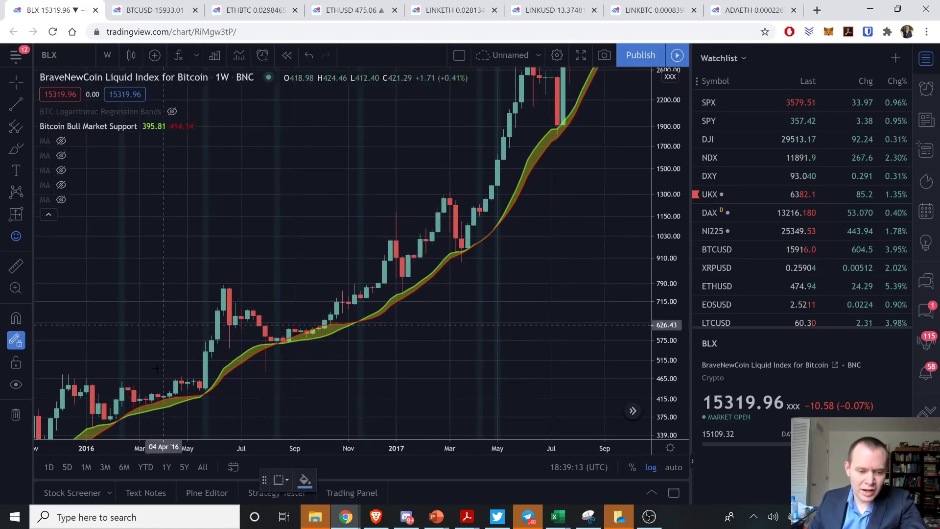
pyautogui.click(206, 388)
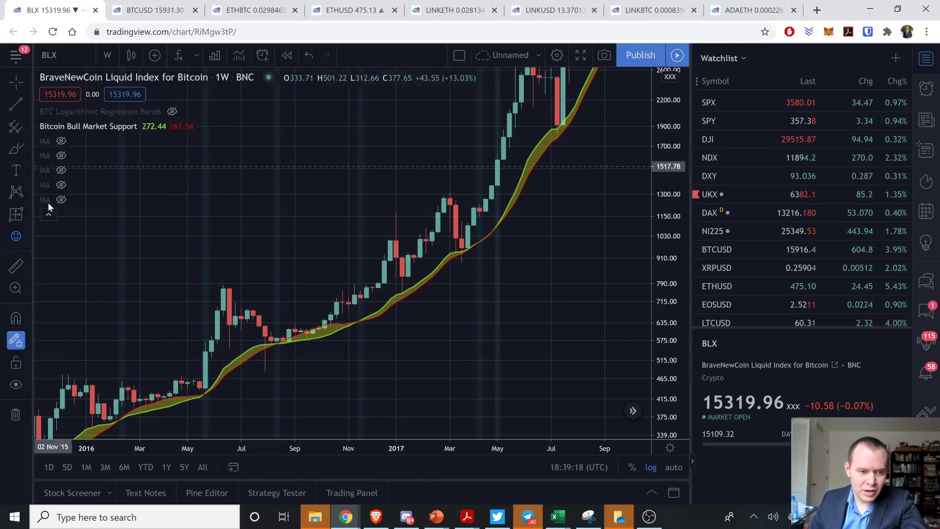
pyautogui.click(16, 214)
pyautogui.click(206, 391)
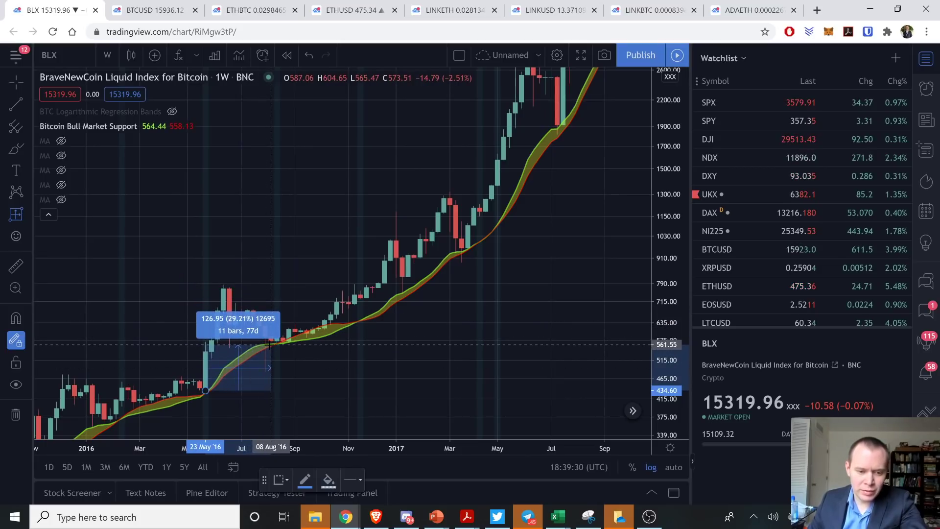
pyautogui.click(269, 345)
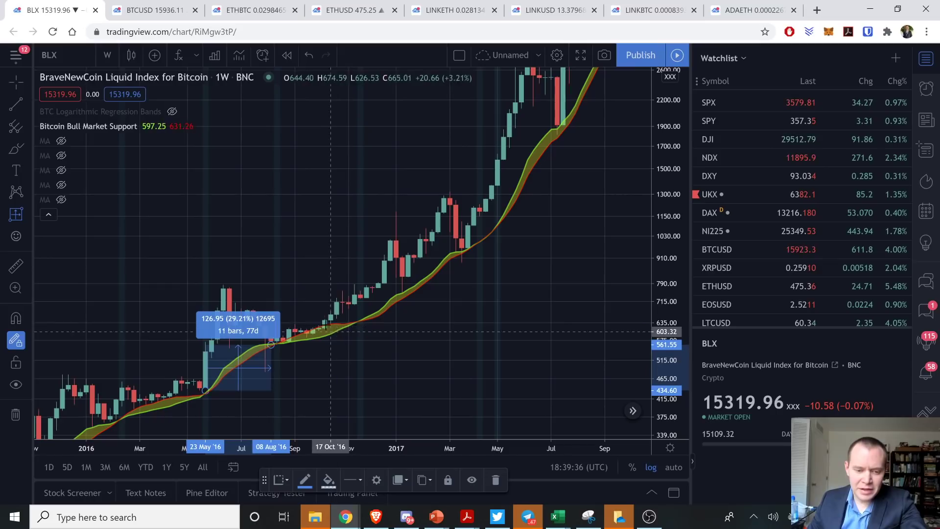
# Measure date and price ranges along the support band from 17 October 2016 to 9 January 2017 and from there to 13 March 2017.
pyautogui.click(330, 323)
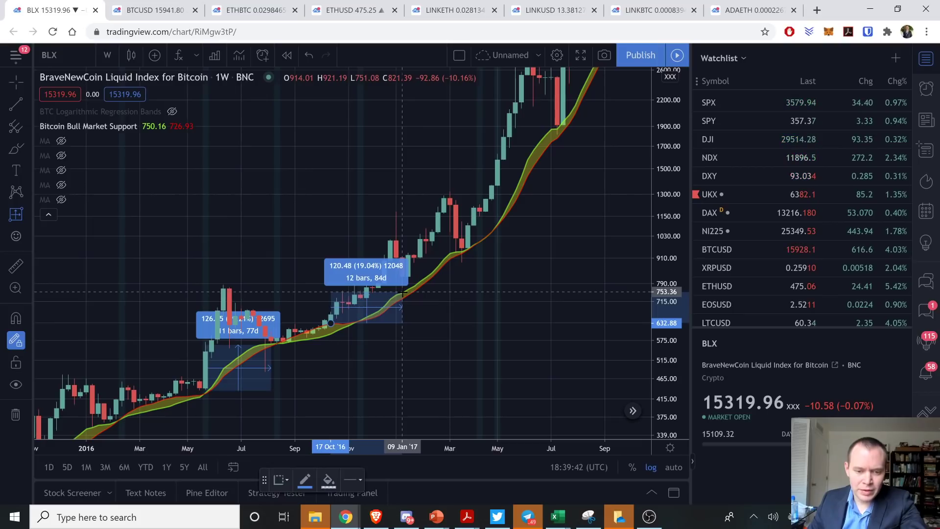
pyautogui.click(403, 292)
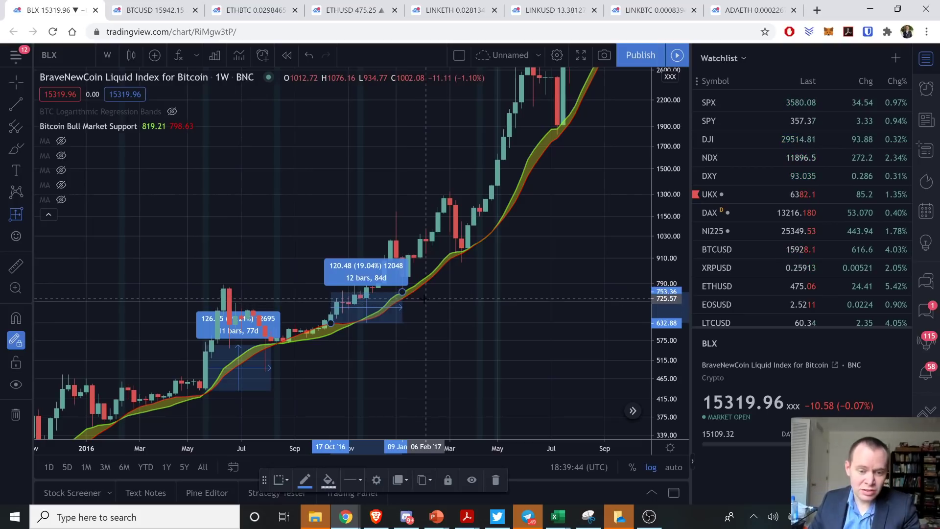
pyautogui.click(402, 292)
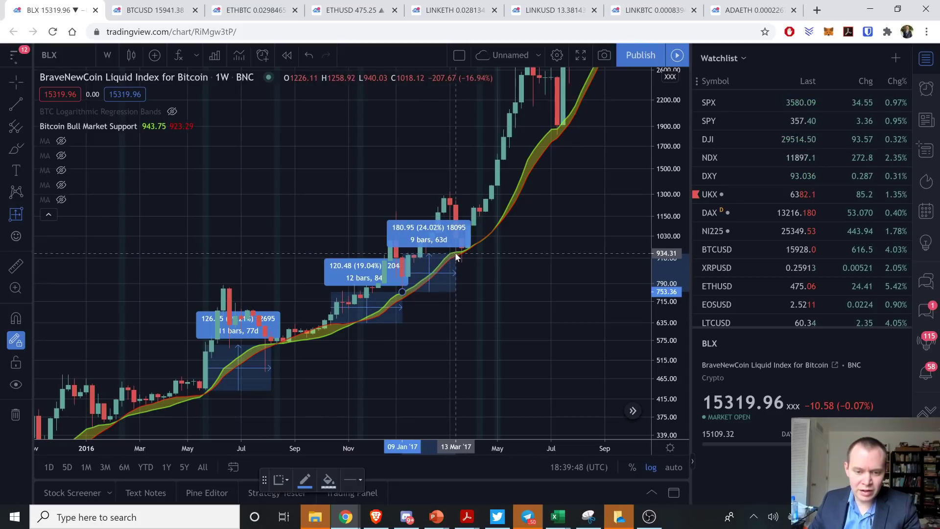
pyautogui.click(456, 256)
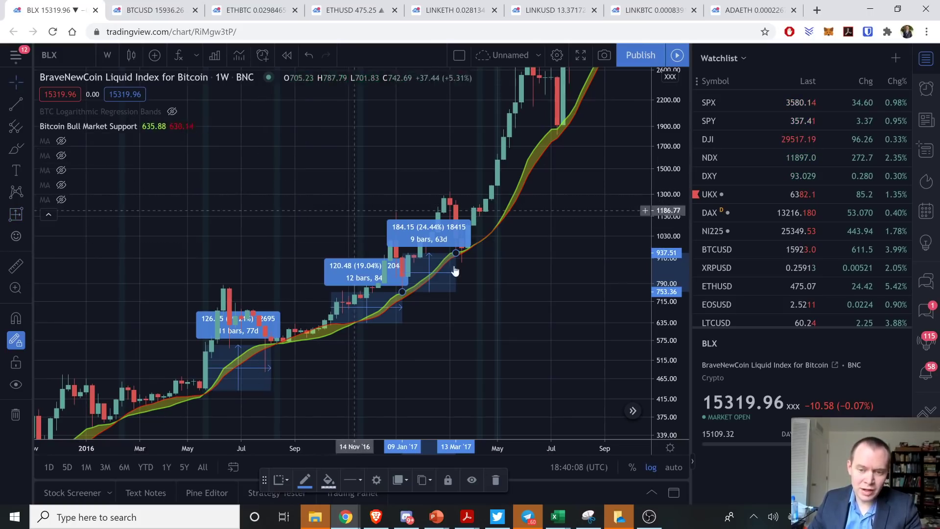
# Measure three consecutive date and price ranges along the support band: 27 March to 10 July 2017, to 11 September 2017, and to 29 January 2018.
pyautogui.moveTo(558, 238); pyautogui.dragTo(320, 395)
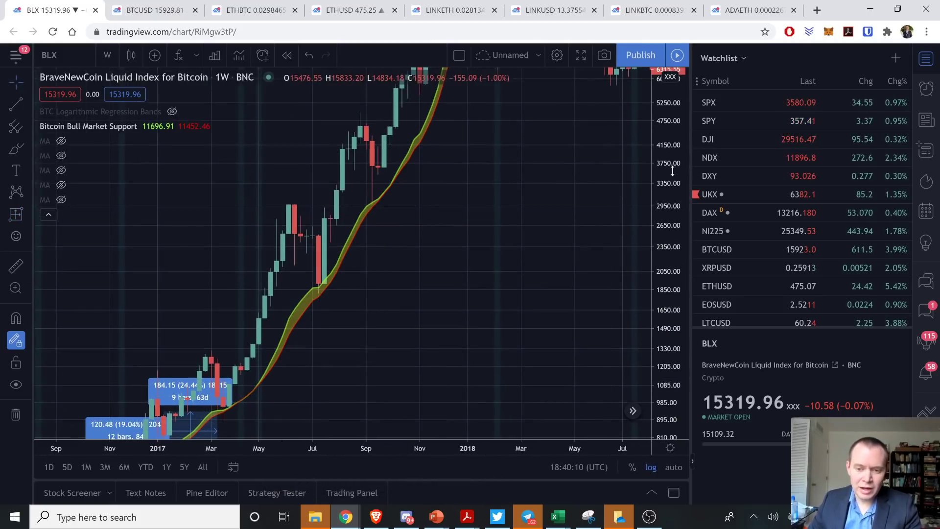
pyautogui.moveTo(498, 349); pyautogui.dragTo(405, 365)
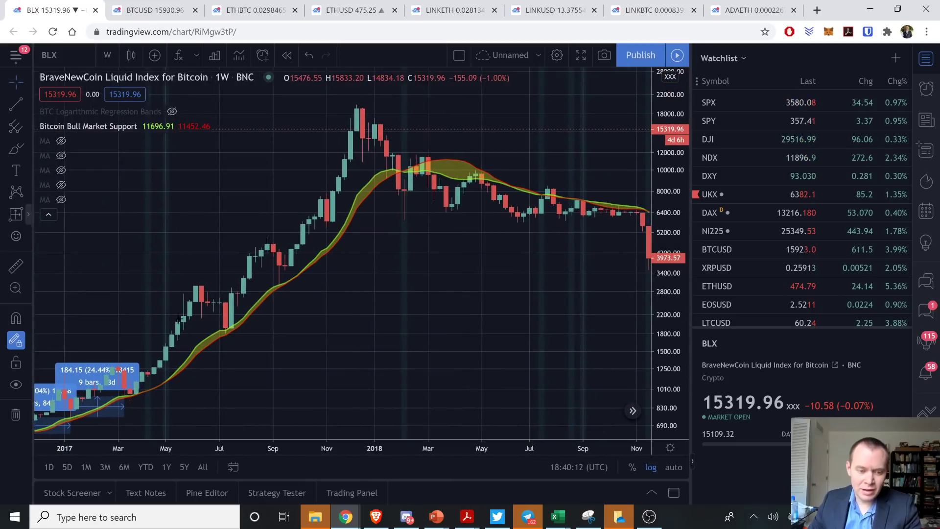
pyautogui.click(135, 396)
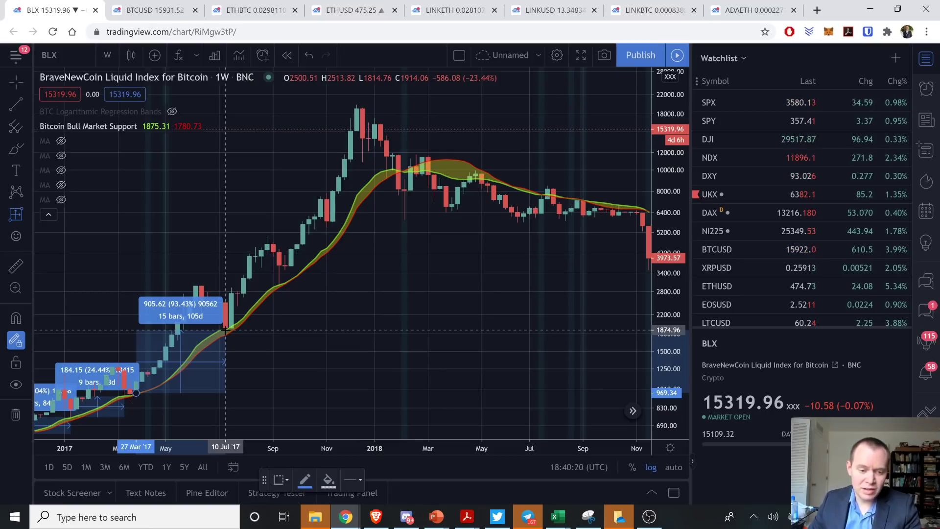
pyautogui.click(225, 331)
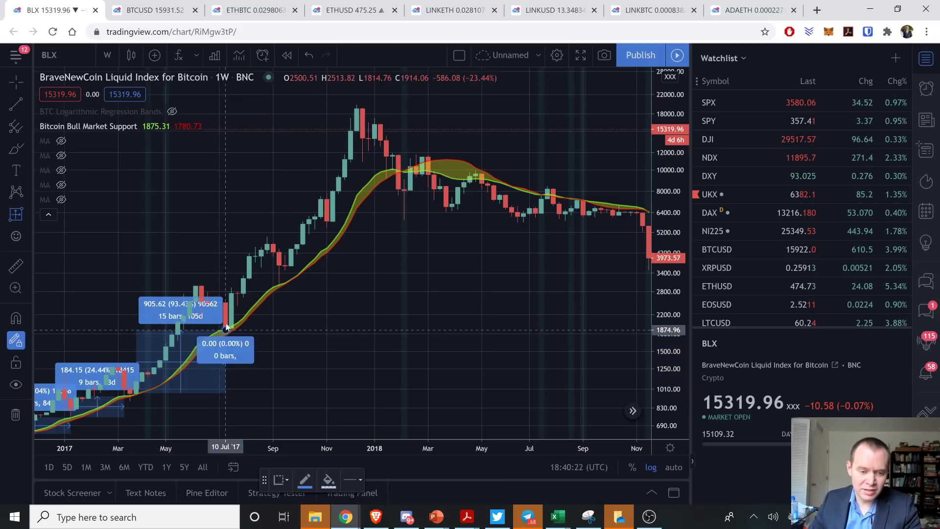
pyautogui.click(279, 287)
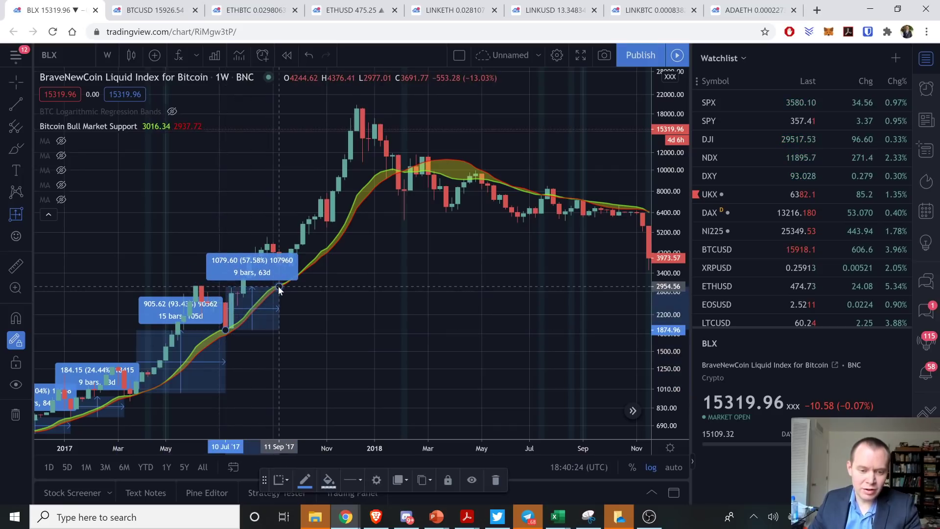
pyautogui.click(278, 286)
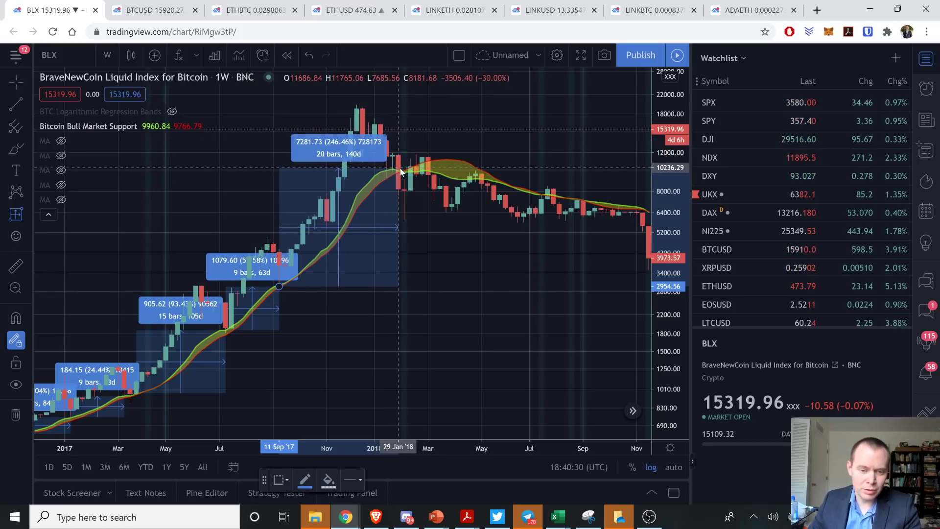
pyautogui.click(398, 169)
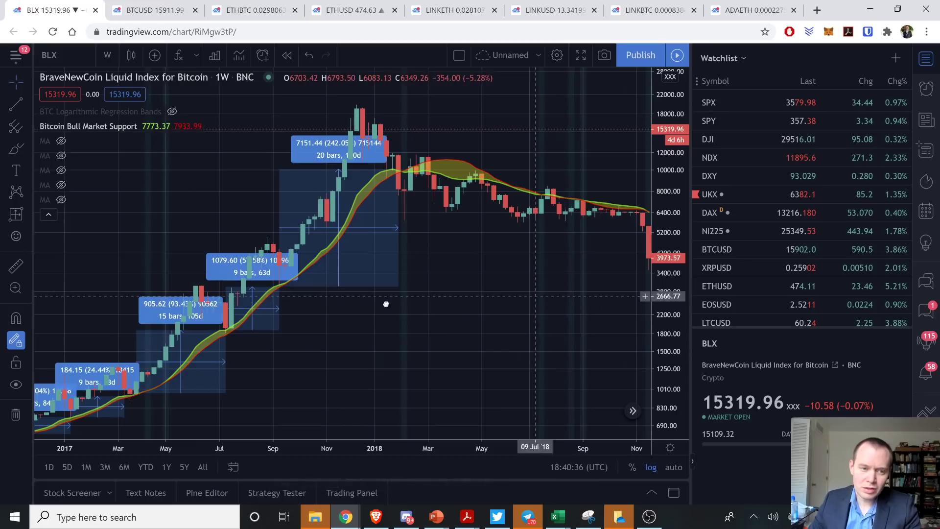
# Measure date and price ranges in 2020 from 27 April to 31 August along the support band and from 5 October to the 9 November candle.
pyautogui.moveTo(384, 305); pyautogui.dragTo(151, 304)
pyautogui.moveTo(642, 314); pyautogui.dragTo(387, 316)
pyautogui.click(633, 411)
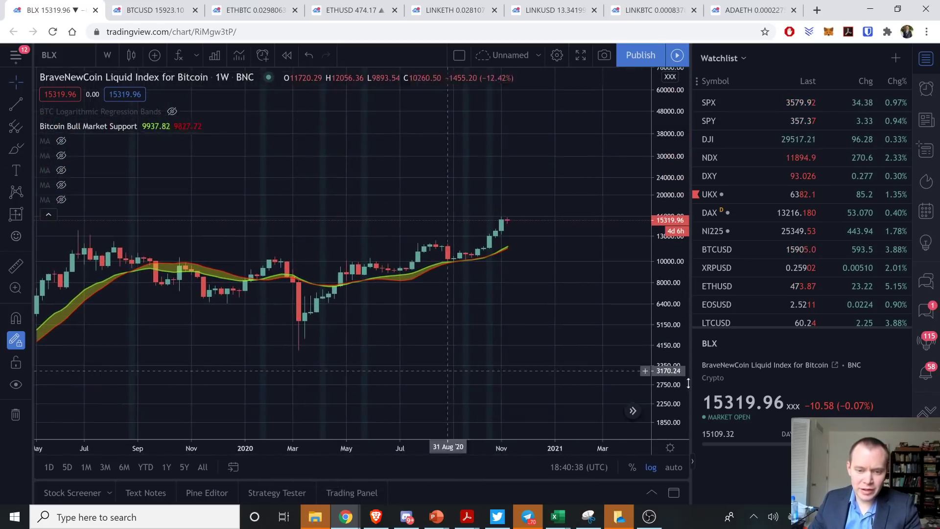
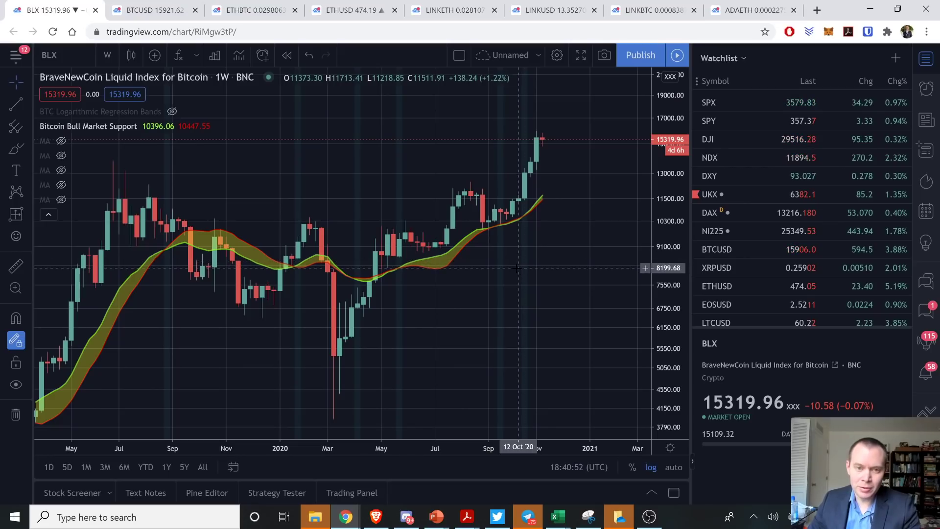
pyautogui.moveTo(340, 275); pyautogui.dragTo(491, 275)
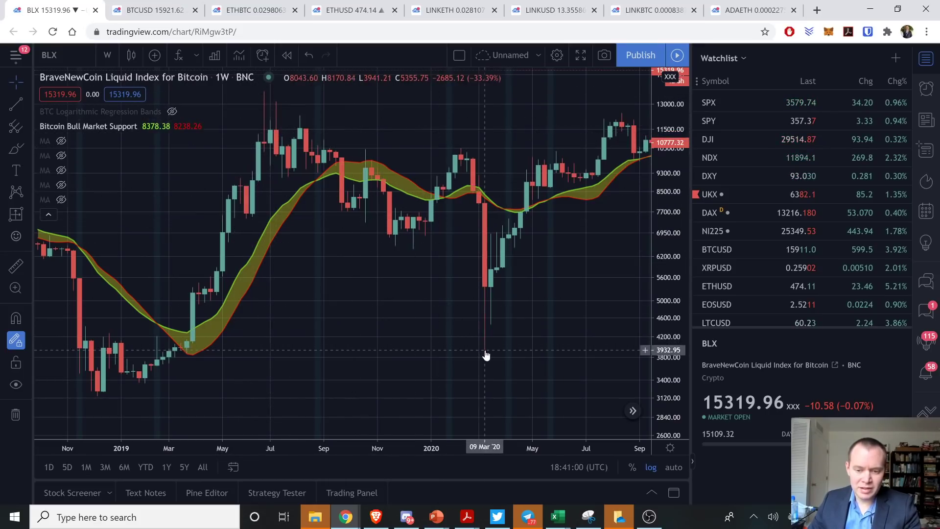
pyautogui.moveTo(590, 223); pyautogui.dragTo(368, 315)
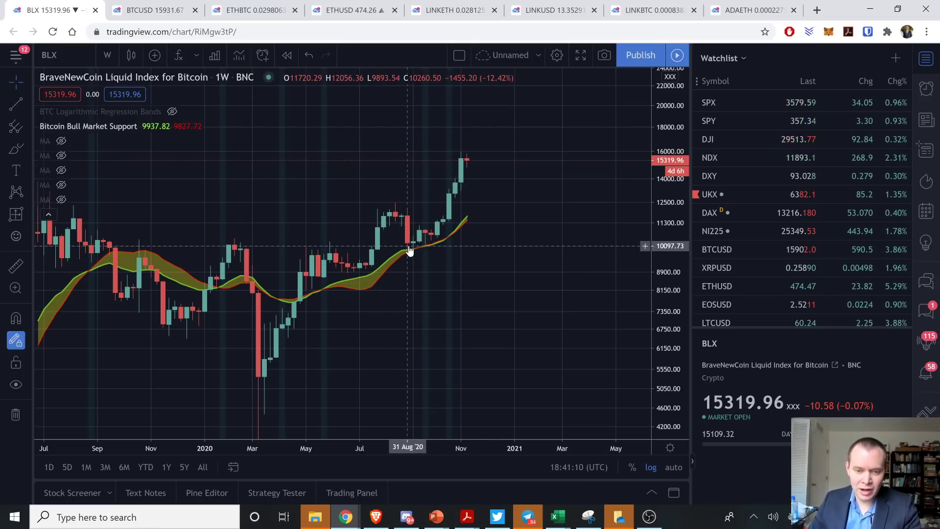
pyautogui.click(11, 217)
pyautogui.click(300, 297)
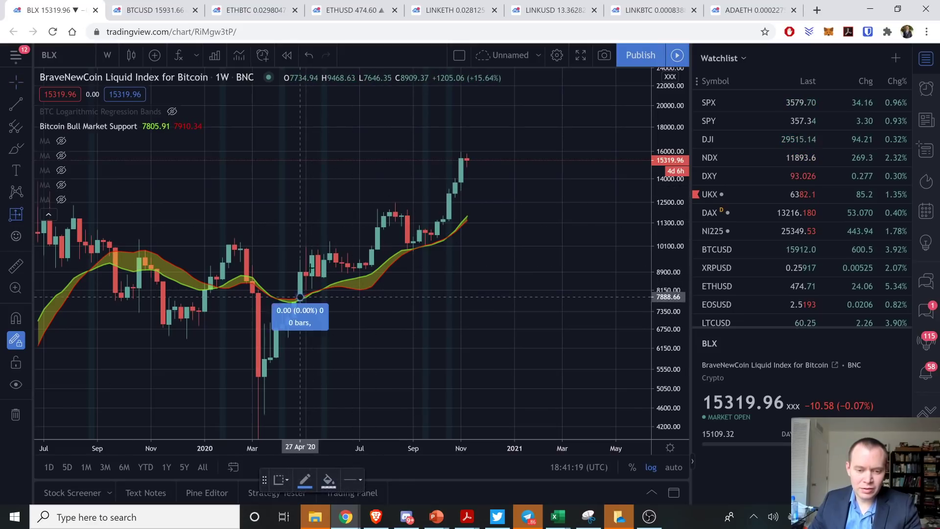
pyautogui.click(407, 250)
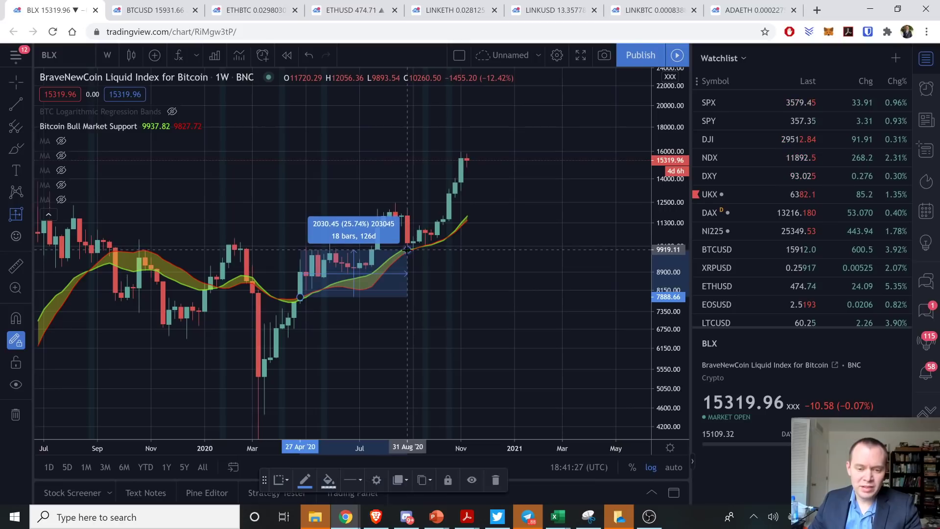
pyautogui.click(438, 241)
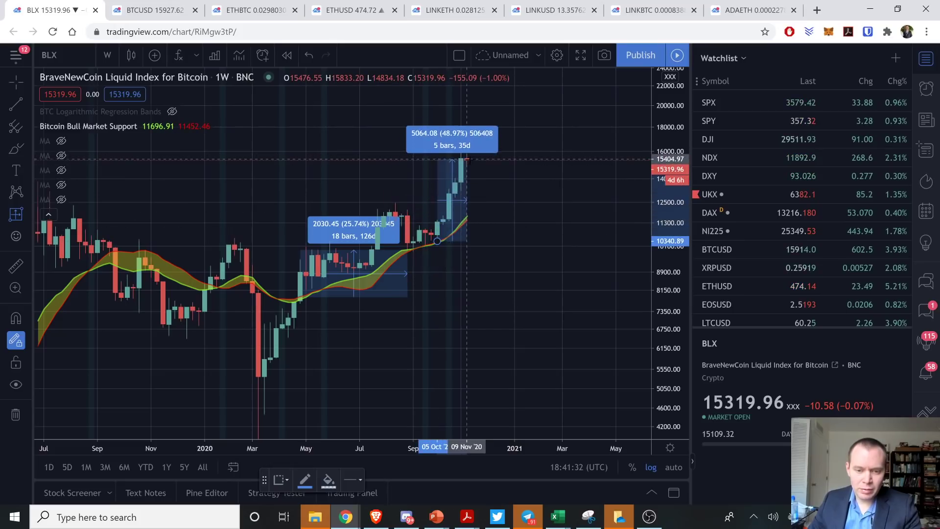
pyautogui.click(467, 160)
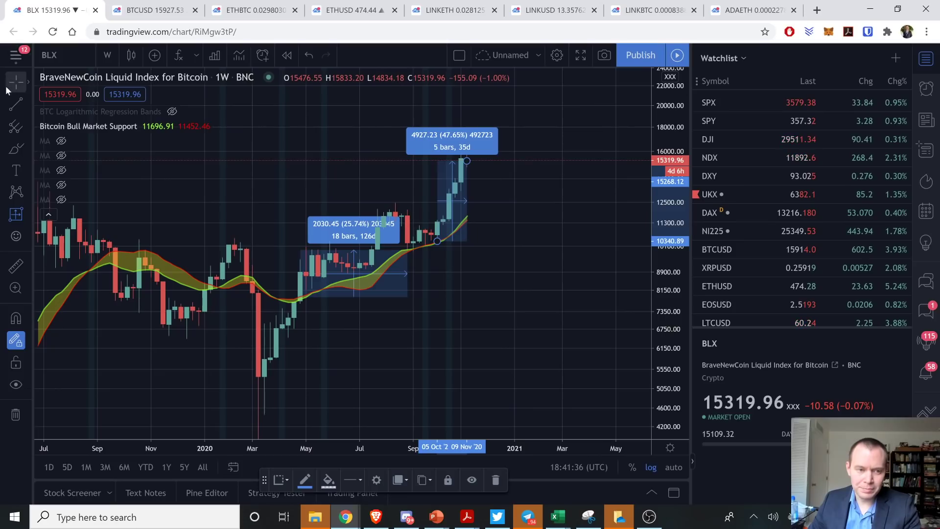
# Review the 2016–2017 range measurements again and return to the 2020 ones for comparison.
pyautogui.moveTo(145, 352); pyautogui.dragTo(543, 338)
pyautogui.moveTo(304, 244); pyautogui.dragTo(534, 230)
pyautogui.moveTo(216, 171); pyautogui.dragTo(625, 145)
pyautogui.moveTo(186, 265); pyautogui.dragTo(294, 272)
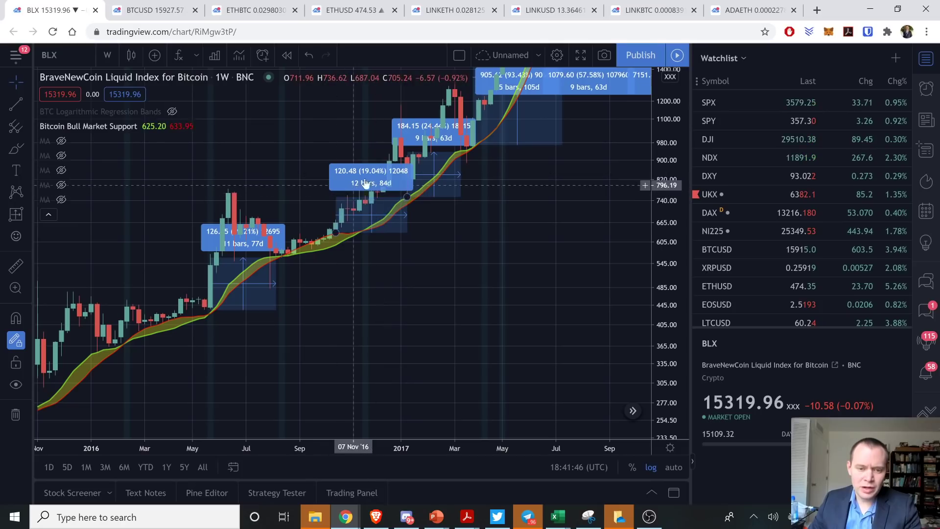
pyautogui.hscroll(10, 440, 211)
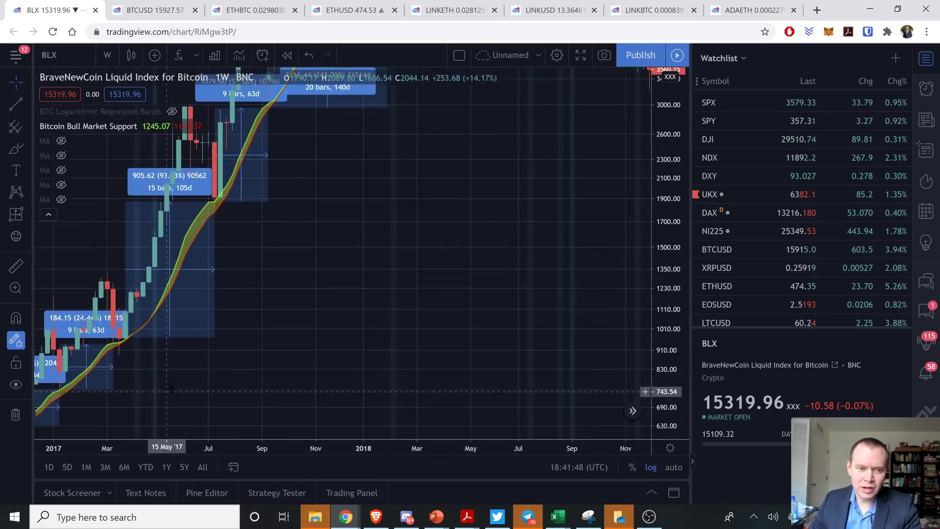
pyautogui.hscroll(15, 471, 216)
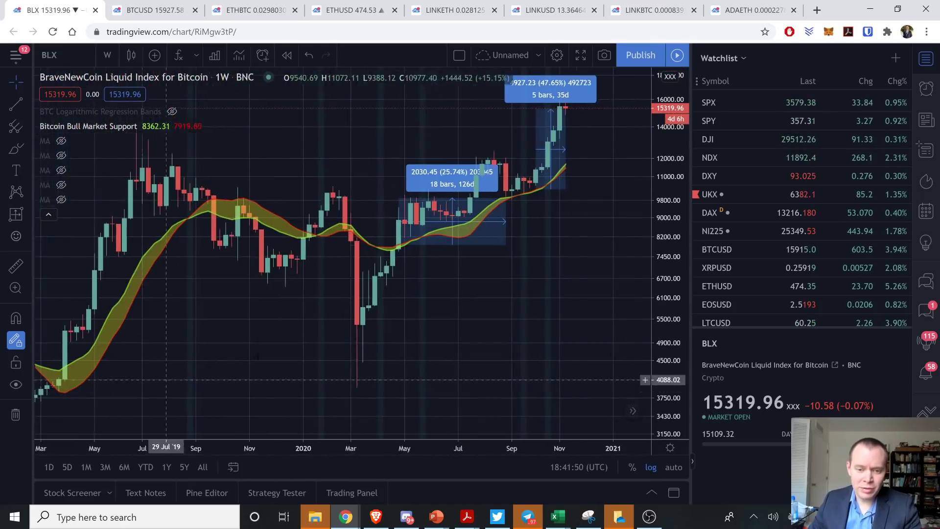
pyautogui.hscroll(5, 342, 363)
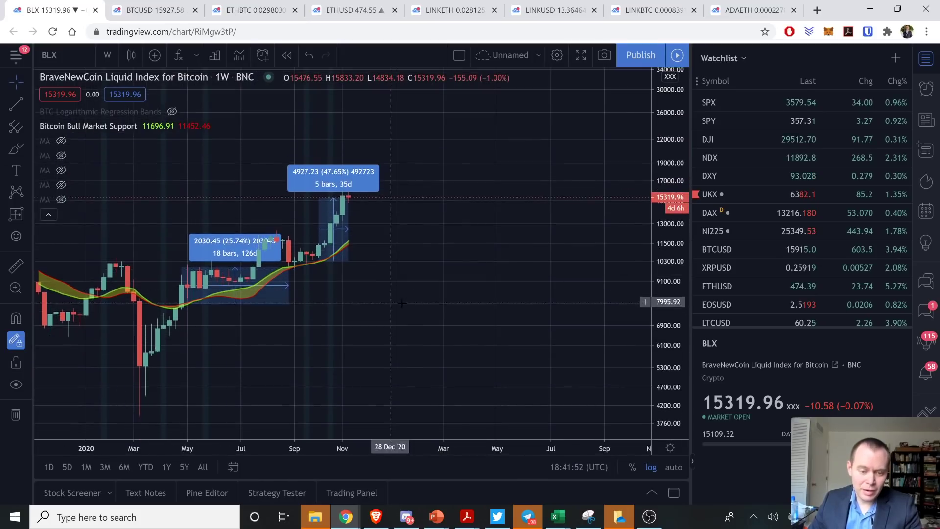
# Extend the measurement starting 5 October 2020 to 14 December 2020 and lower its upper price to about 13,477.
pyautogui.click(28, 82)
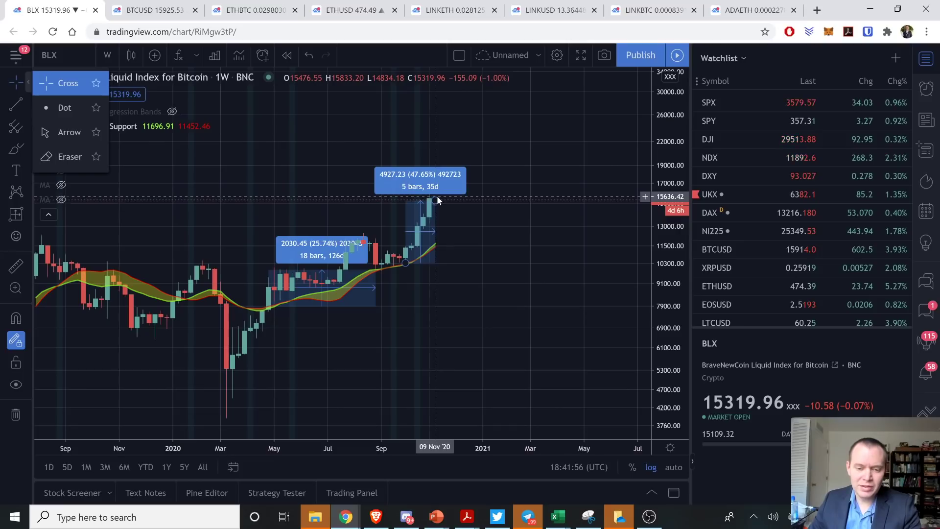
pyautogui.moveTo(436, 200); pyautogui.dragTo(465, 199)
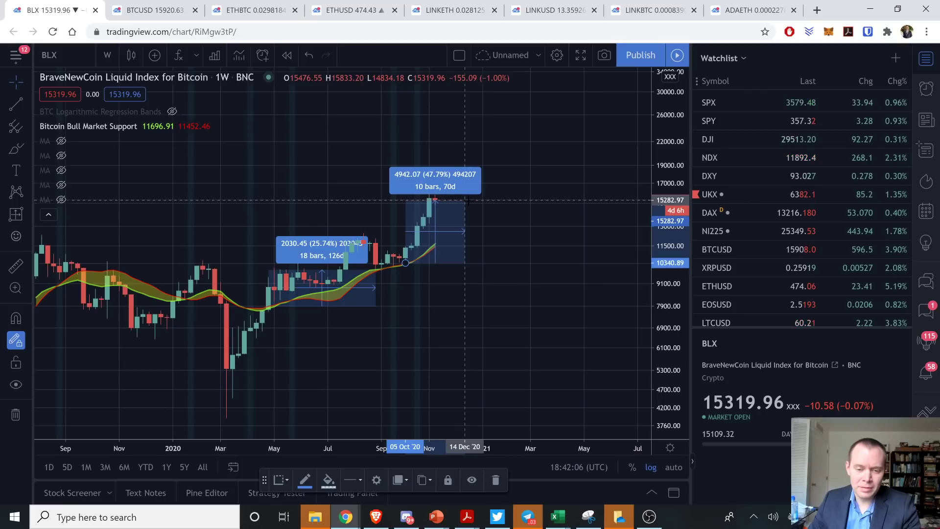
pyautogui.moveTo(466, 201); pyautogui.dragTo(465, 220)
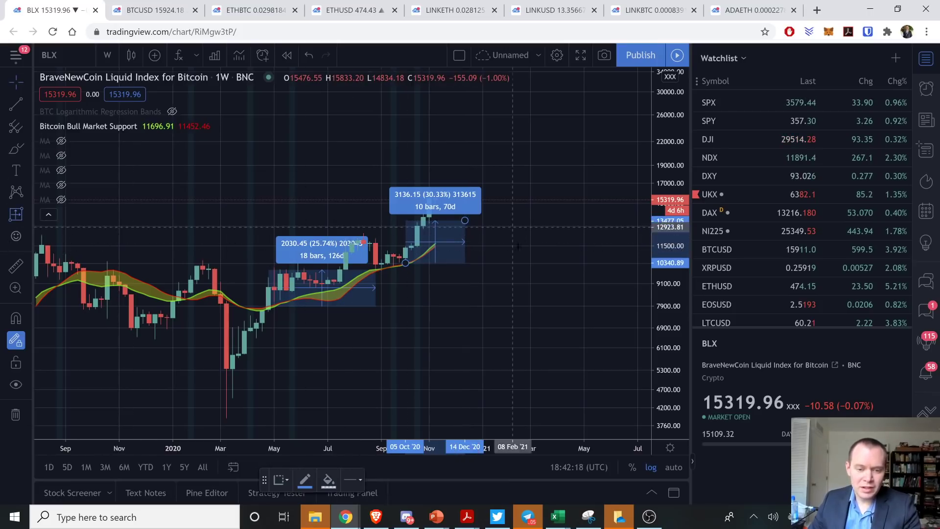
# Measure a second range from 5 October to 14 December 2020 up to about 12,393, undo it, and delete the remaining October–December measurement.
pyautogui.moveTo(465, 220); pyautogui.dragTo(465, 239)
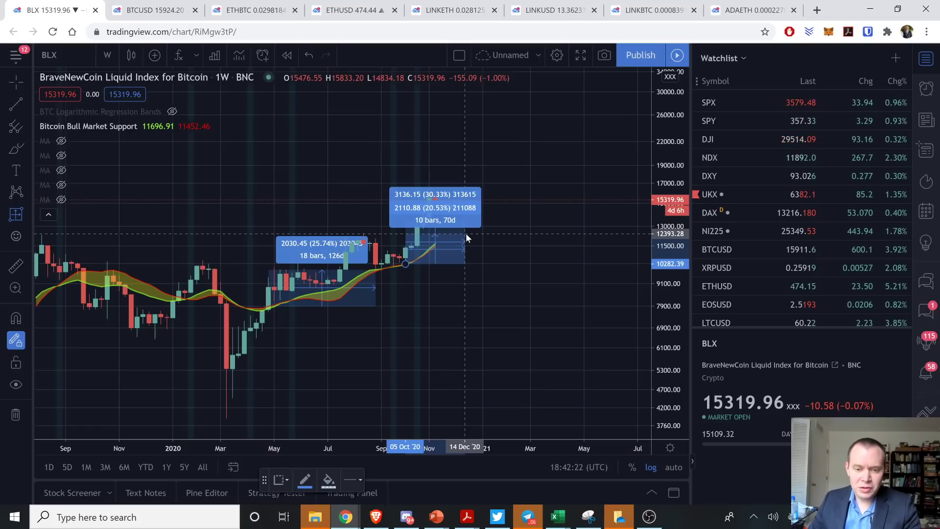
pyautogui.moveTo(466, 235); pyautogui.dragTo(465, 234)
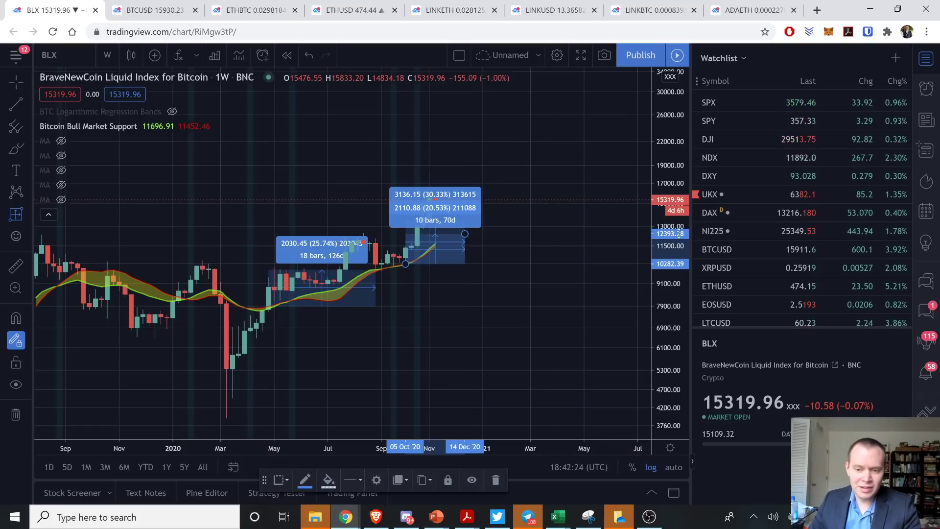
pyautogui.hotkey('ctrl', 'z')
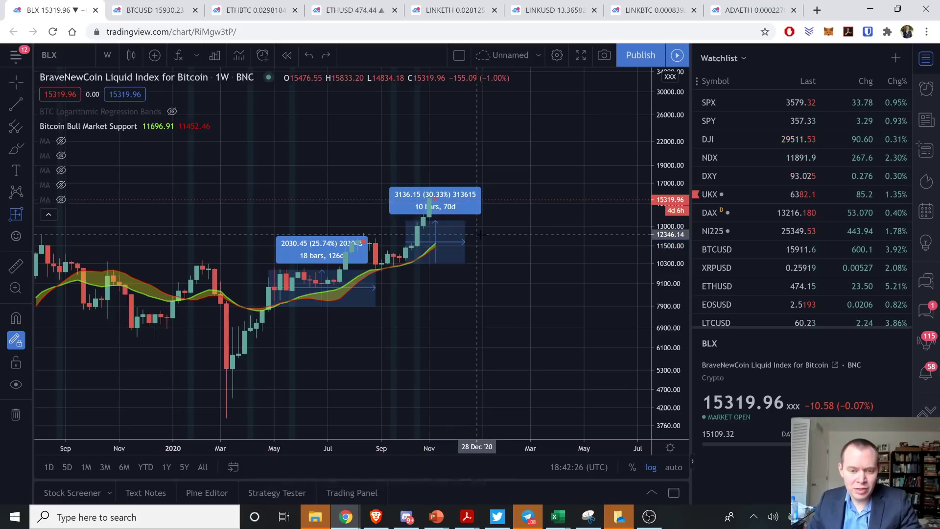
pyautogui.click(413, 177)
pyautogui.press('Delete')
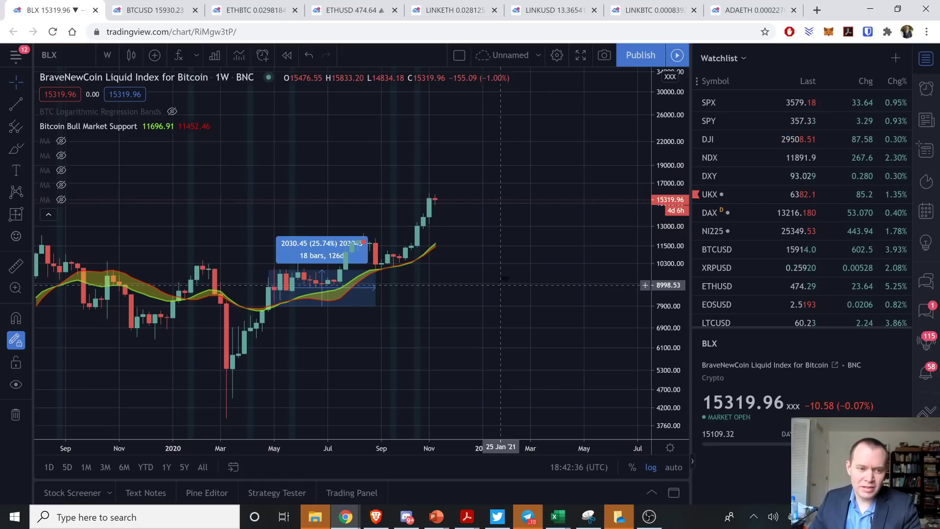
# Show the first hidden MA and brush a yellow freehand projection rising from the band's end to just above 13,000 in late December 2020.
pyautogui.click(61, 141)
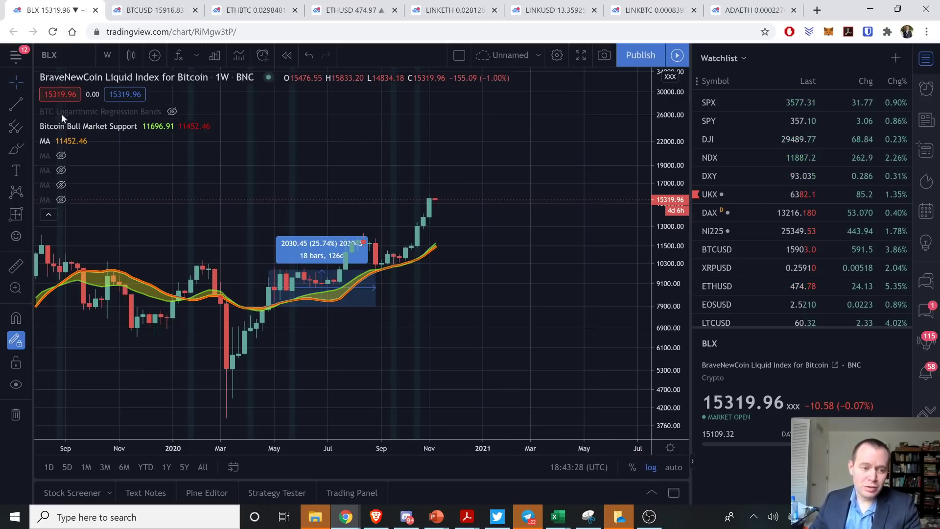
pyautogui.click(15, 148)
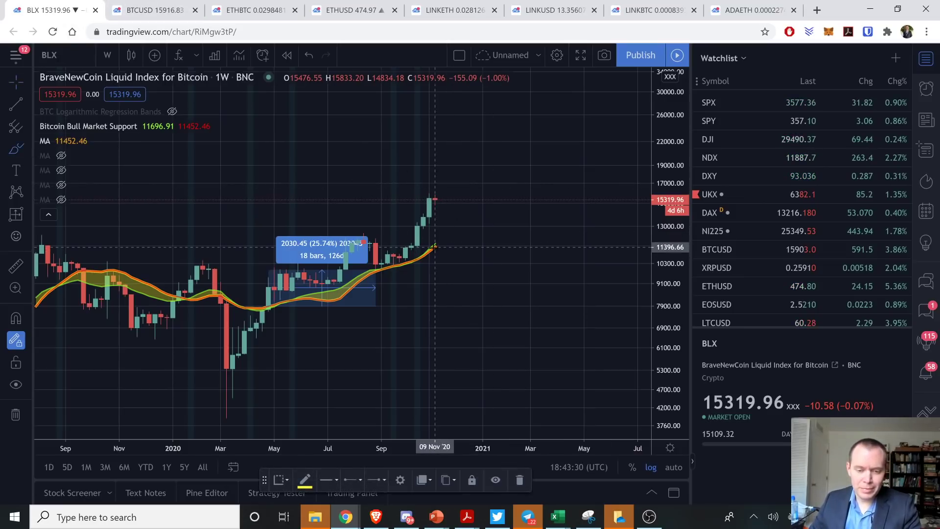
pyautogui.moveTo(435, 246)
pyautogui.mouseDown()
pyautogui.moveTo(460, 224)
pyautogui.moveTo(446, 241)
pyautogui.mouseUp()
pyautogui.press('Escape')
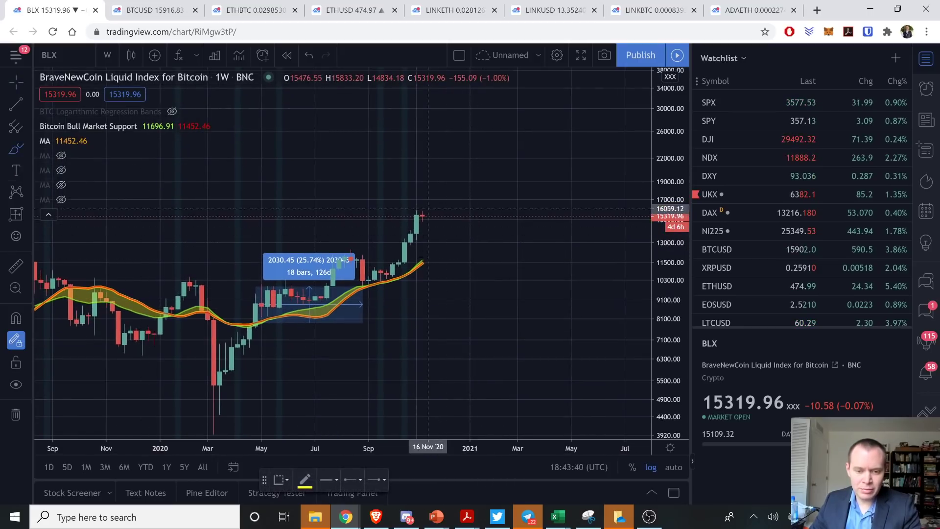
pyautogui.moveTo(424, 262); pyautogui.dragTo(457, 238)
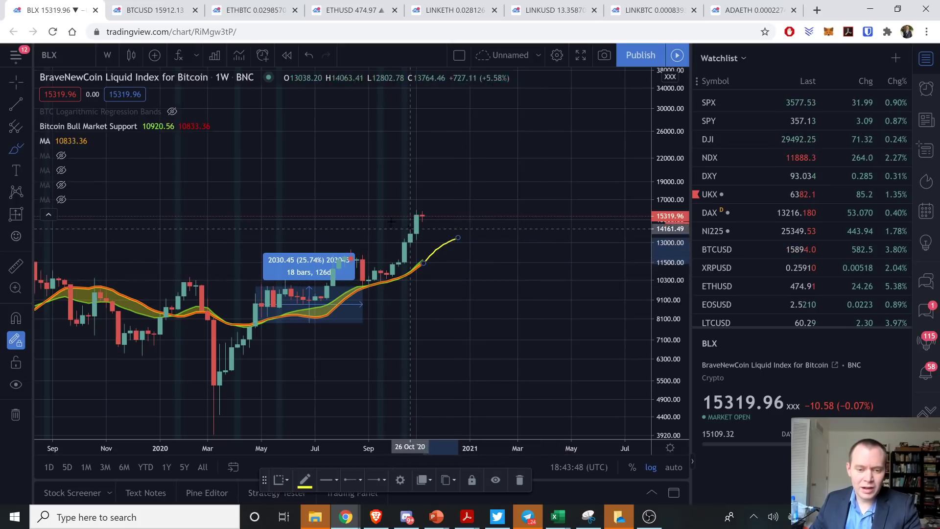
# Brush a yellow price pullback from the latest candle at about 15,300 down to the projected band near 13,000 in early December 2020.
pyautogui.click(28, 149)
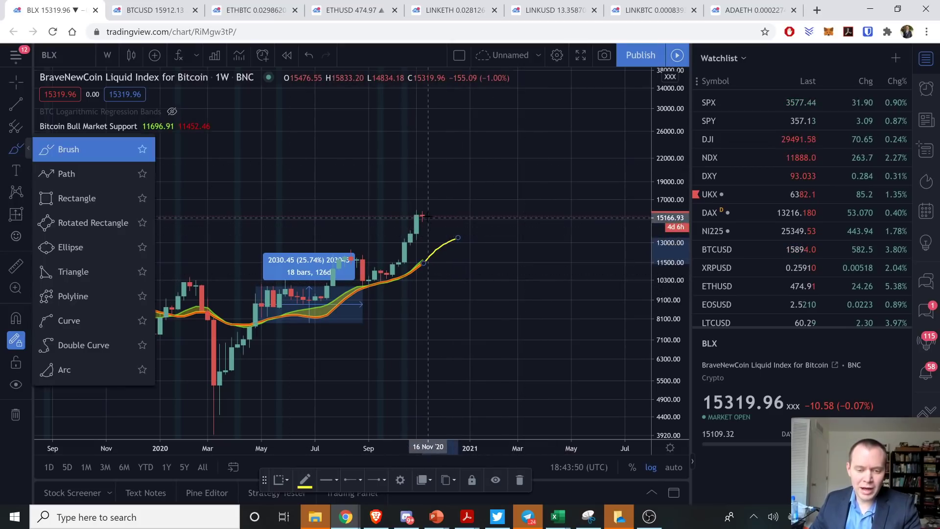
pyautogui.click(388, 214)
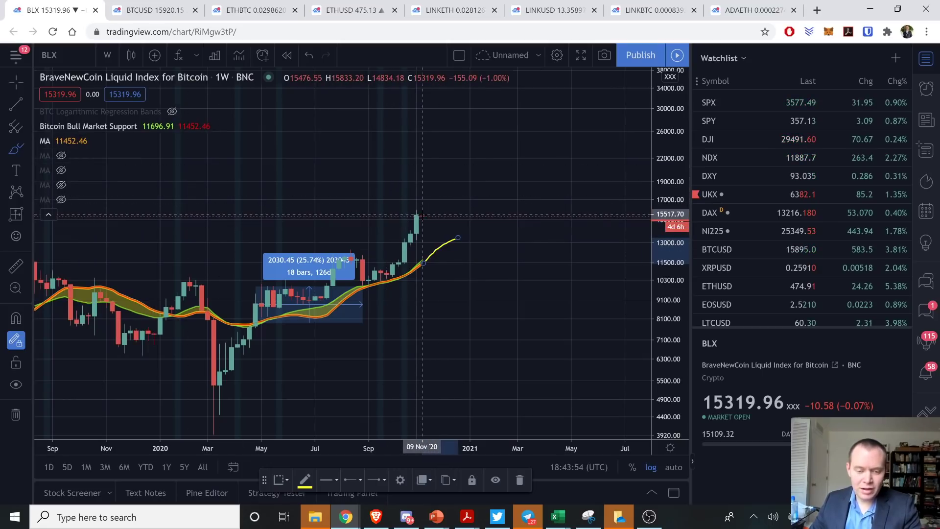
pyautogui.moveTo(423, 216); pyautogui.dragTo(446, 242)
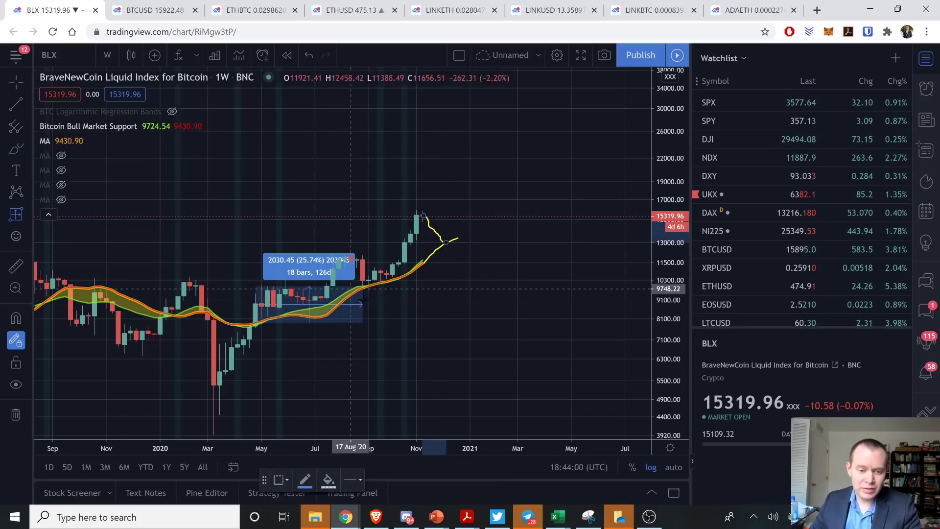
# Measure the date and price range from 31 August 2020 at about 9,898 to 7 December 2020 at about 12,875, and remove the measurement.
pyautogui.keyDown('shift'); pyautogui.click(363, 286); pyautogui.keyUp('shift')
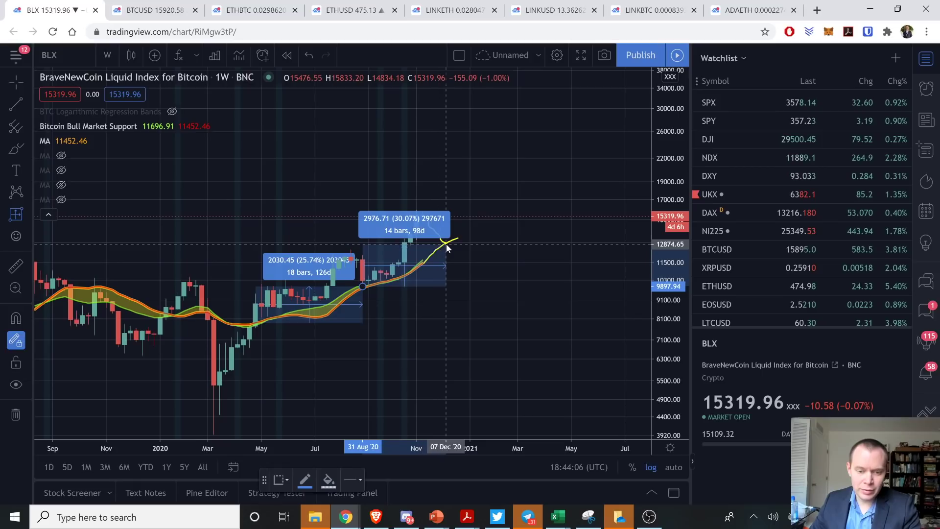
pyautogui.click(447, 248)
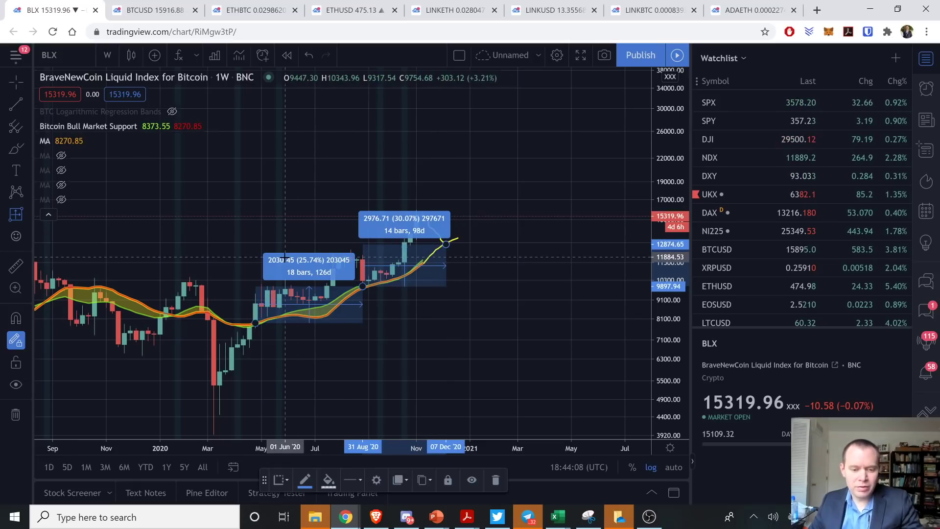
pyautogui.click(333, 283)
# Measure the date and price range from 5 October 2020 at about 10,401 to 14 December 2020 at about 13,223, and delete the measurement.
pyautogui.click(28, 214)
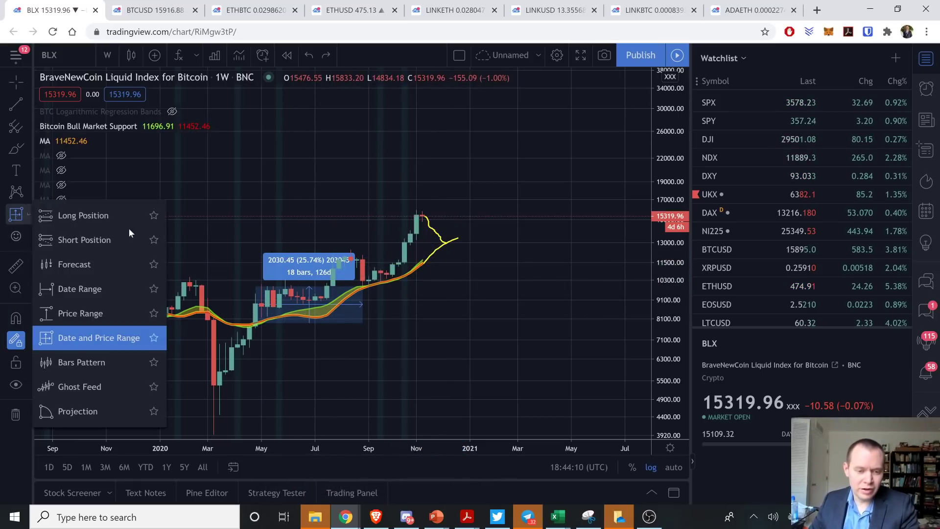
pyautogui.click(392, 278)
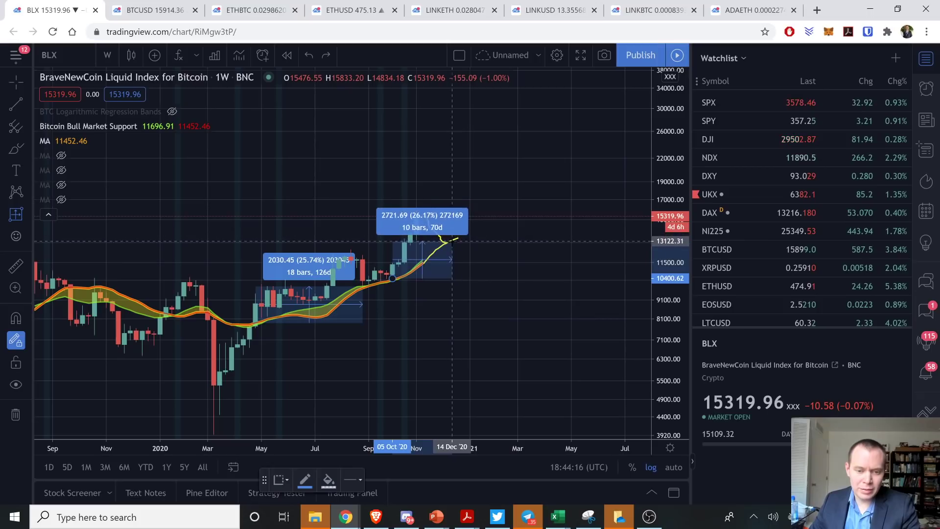
pyautogui.click(451, 240)
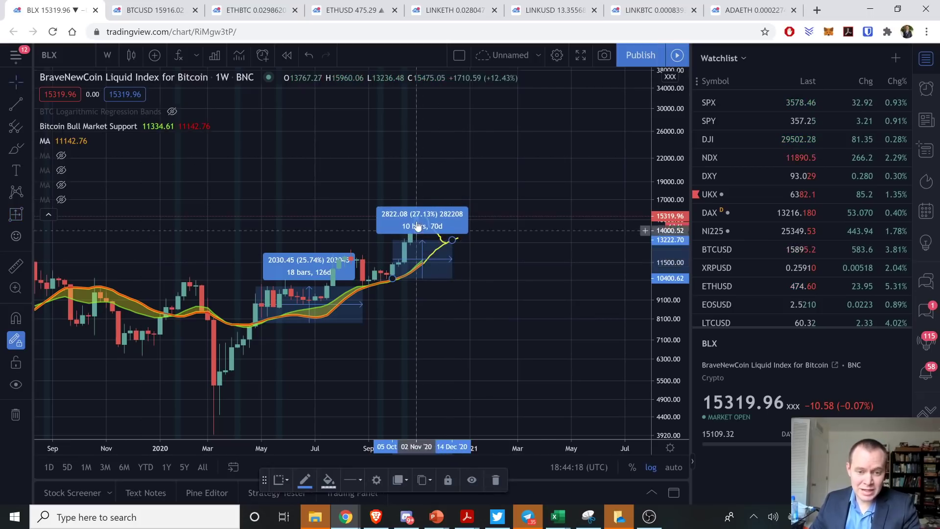
pyautogui.press('Delete')
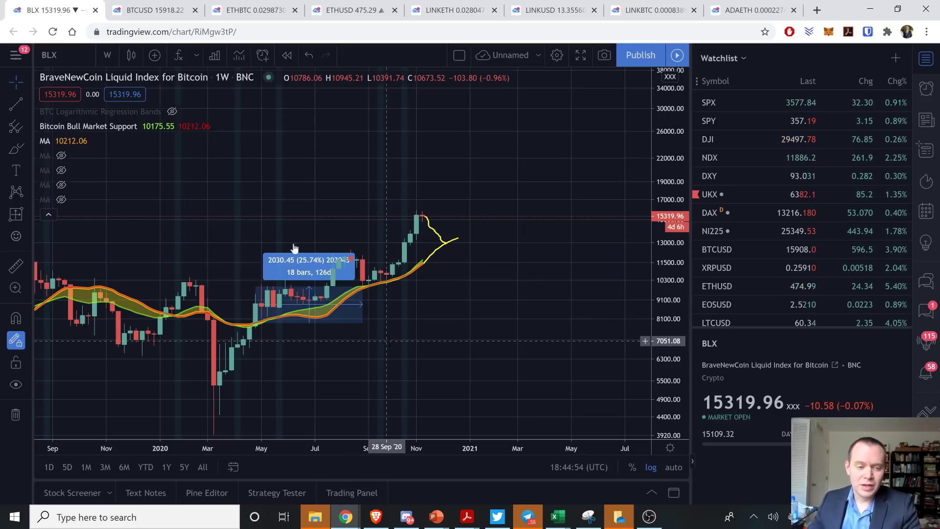
# Brush a price rally to about 26,000 and a matching band rise to about 17,000, and undo both strokes.
pyautogui.click(20, 151)
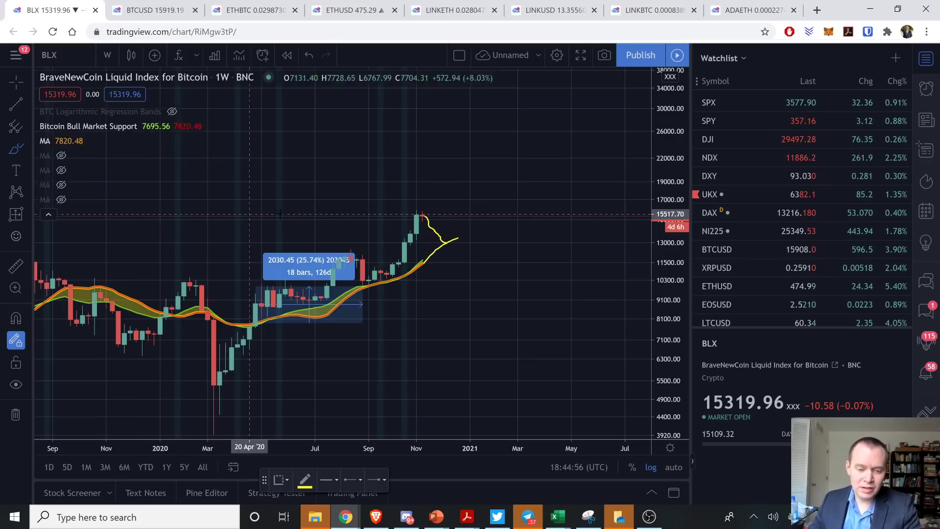
pyautogui.moveTo(422, 216); pyautogui.dragTo(446, 132)
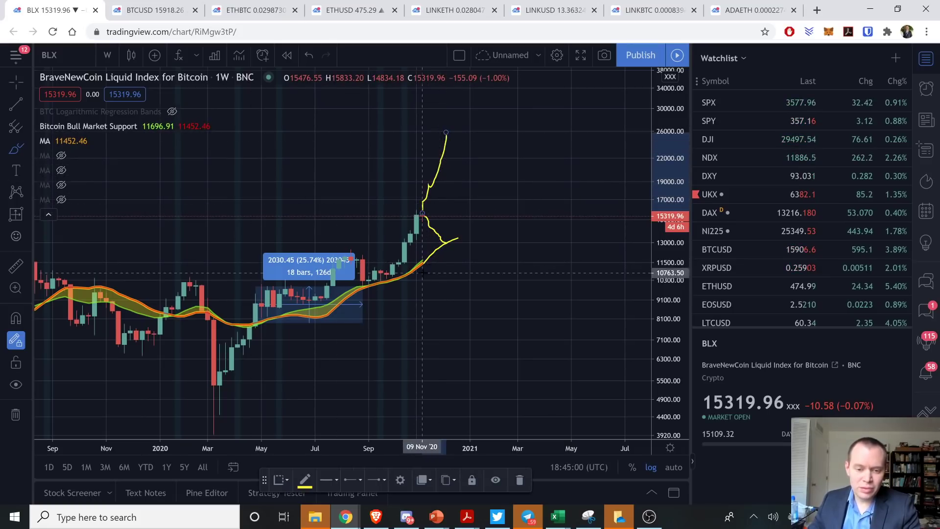
pyautogui.moveTo(422, 262)
pyautogui.mouseDown()
pyautogui.moveTo(446, 214)
pyautogui.moveTo(475, 200)
pyautogui.mouseUp()
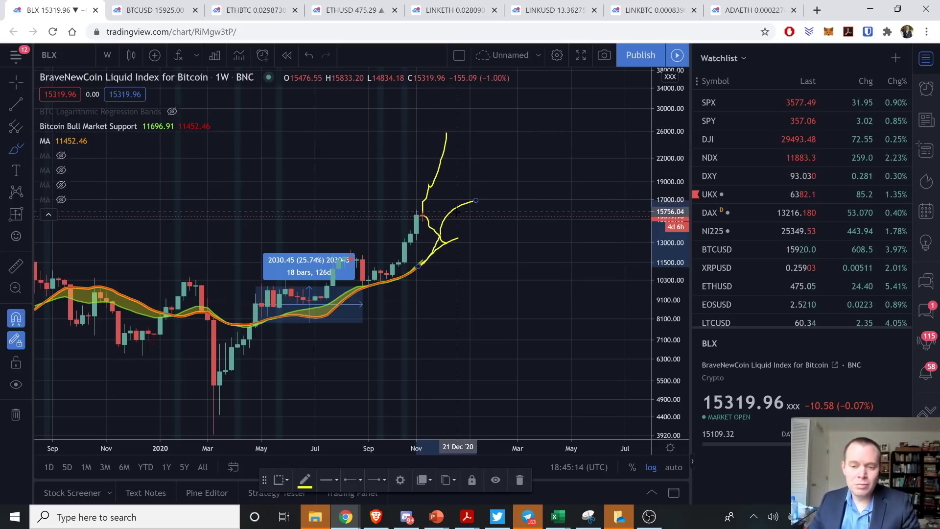
pyautogui.hotkey('ctrl', 'z')
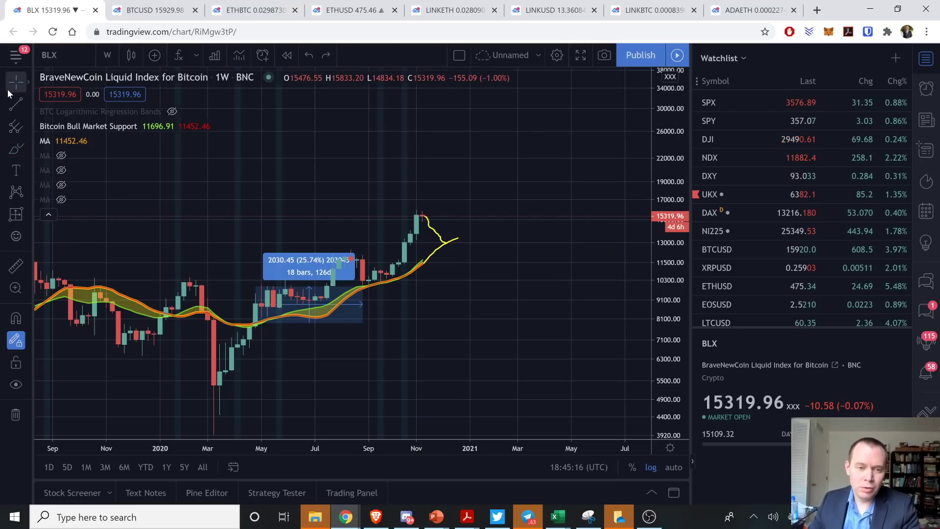
# Delete the yellow band projection and brush a price path rising above 17,000, dipping below 14,000 and recovering to about 15,200 by January 2021.
pyautogui.click(434, 257)
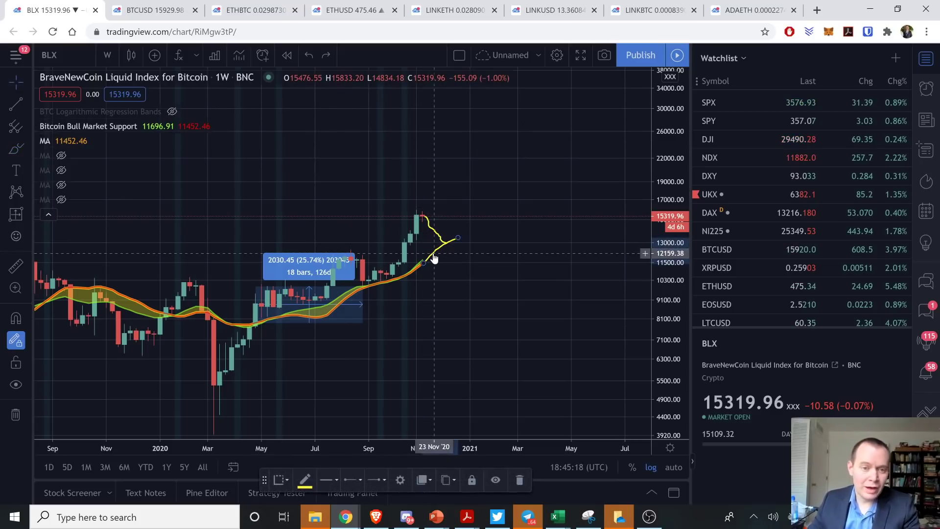
pyautogui.press('Delete')
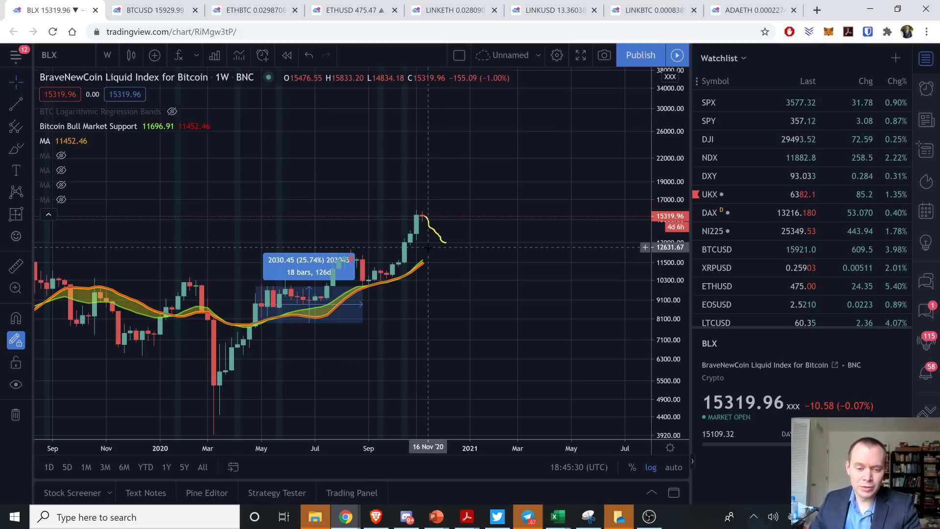
pyautogui.click(7, 154)
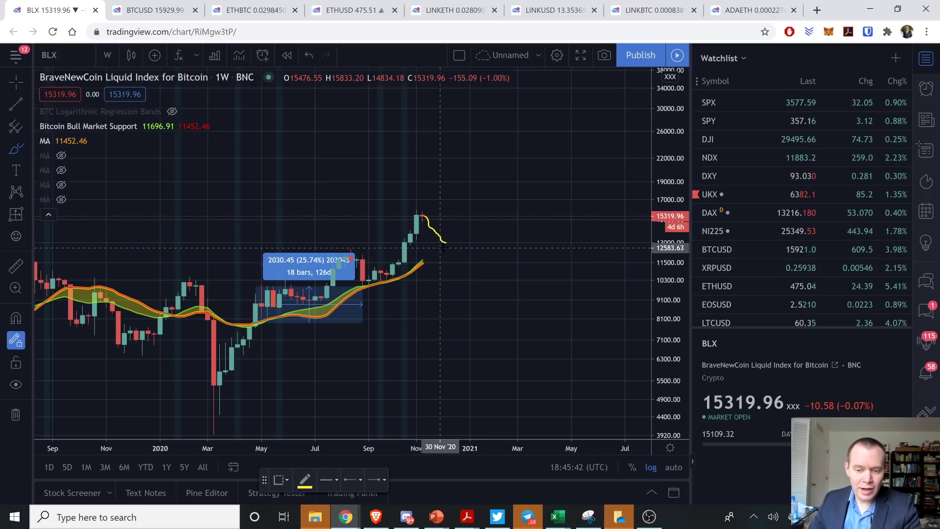
pyautogui.moveTo(417, 216)
pyautogui.mouseDown()
pyautogui.moveTo(434, 191)
pyautogui.moveTo(463, 239)
pyautogui.moveTo(469, 218)
pyautogui.mouseUp()
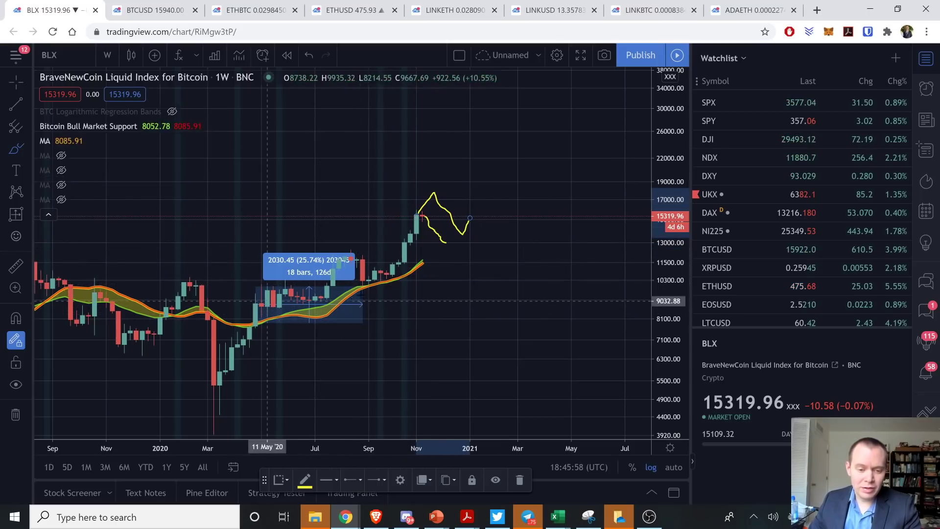
pyautogui.press('Escape')
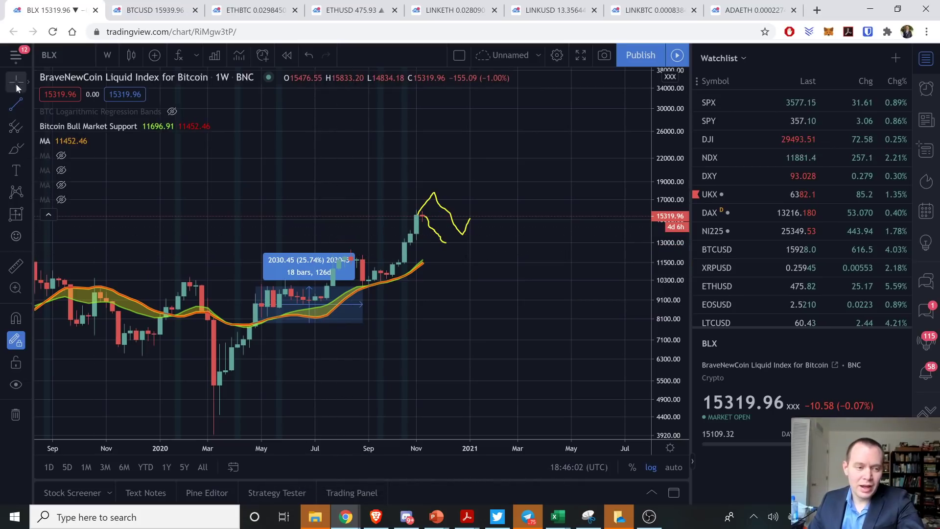
# Delete the two yellow price paths and the April–August 2020 range measurement from the weekly chart.
pyautogui.click(426, 206)
pyautogui.press('Delete')
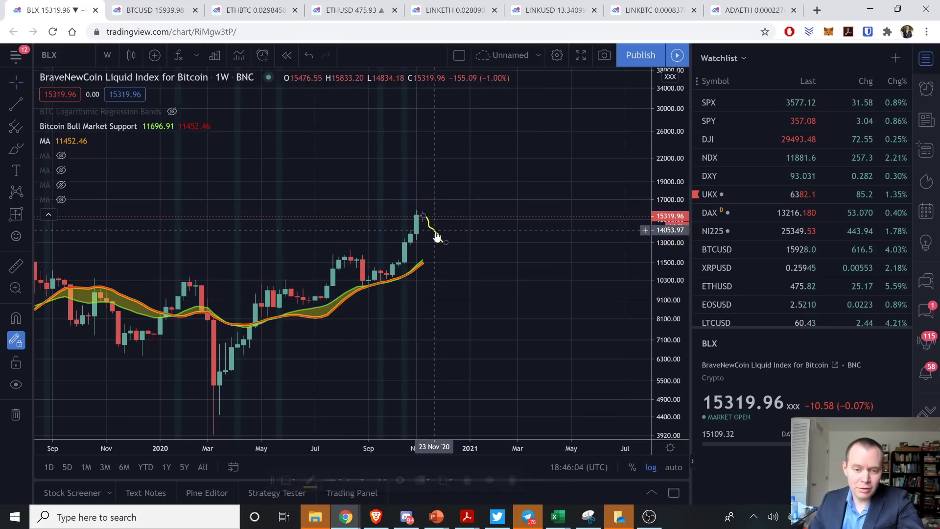
pyautogui.moveTo(454, 240); pyautogui.dragTo(563, 265)
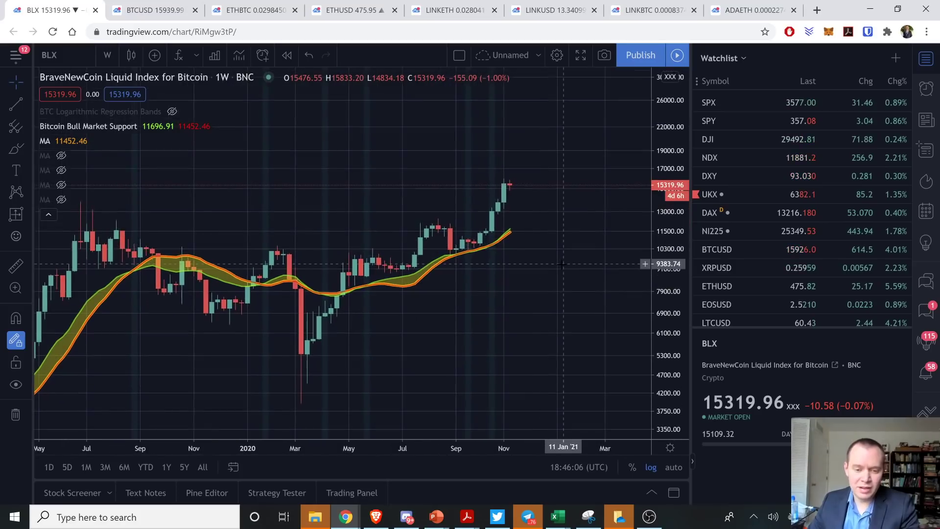
# On the daily BTCUSD chart, draw an upper trend line from 23 March 2020 at about 8,948 to 15 December 2020 at about 16,853.
pyautogui.click(152, 10)
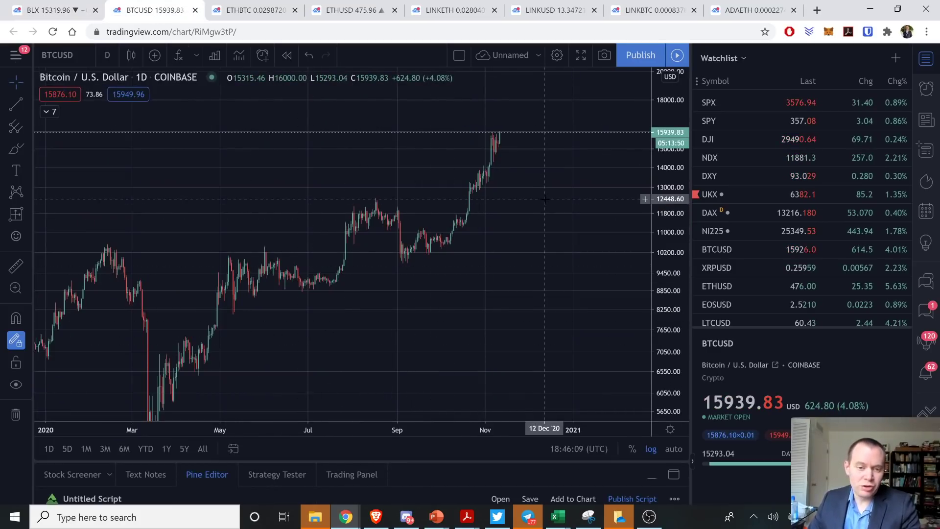
pyautogui.click(16, 104)
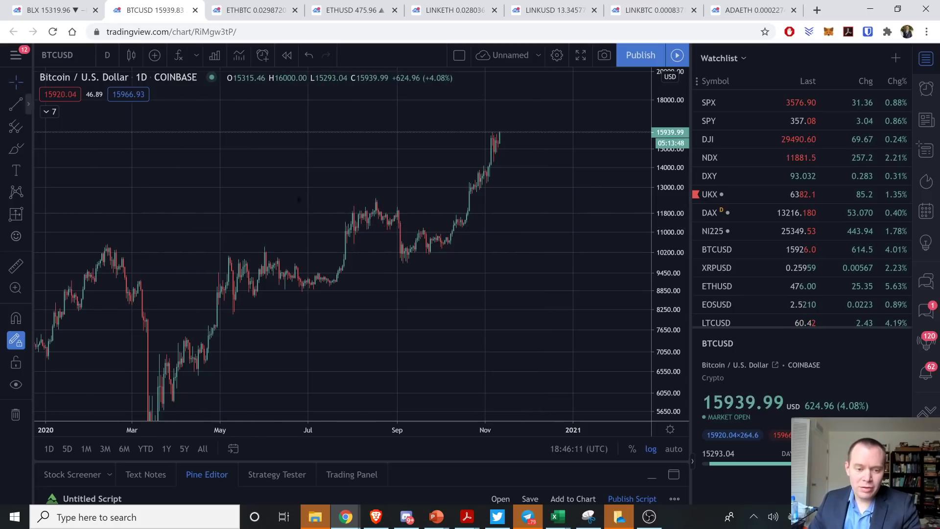
pyautogui.click(163, 288)
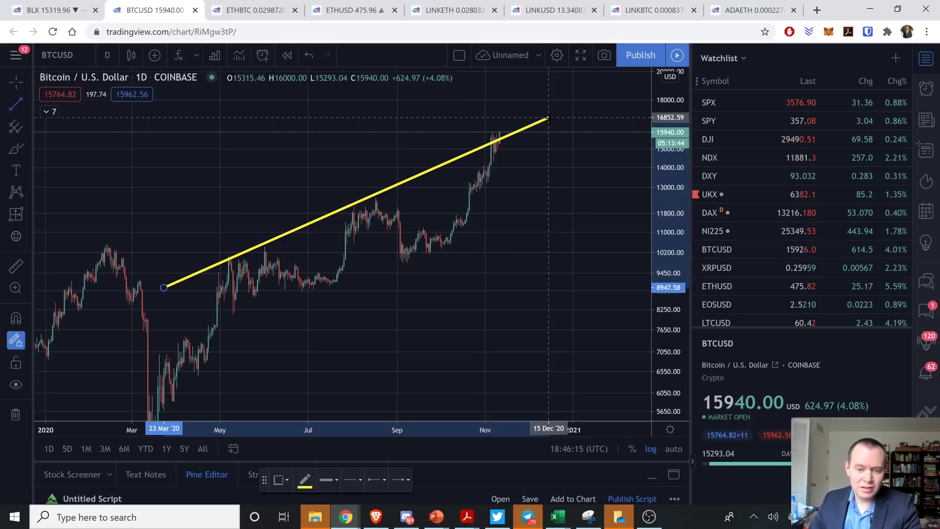
pyautogui.click(549, 118)
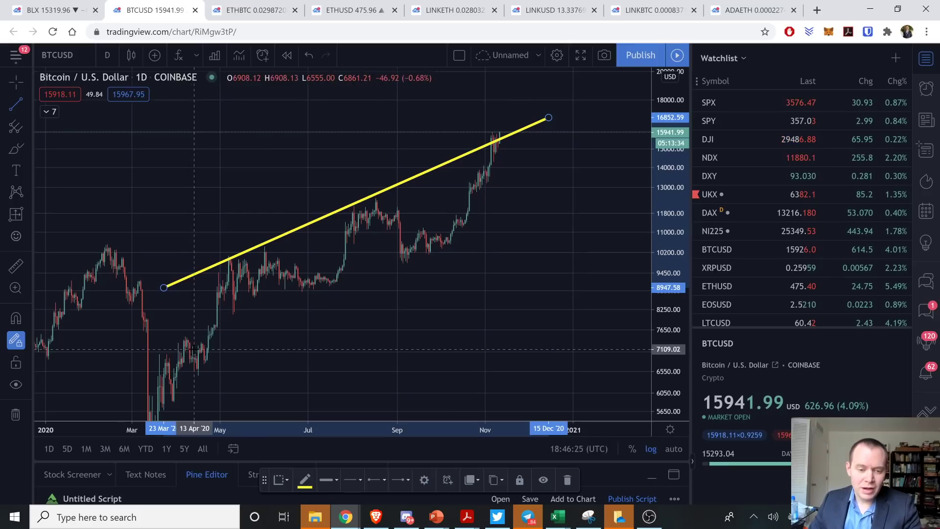
# Draw a lower trend line under the 2020 lows and adjust it to run from 9 April 2020 at about 6,902 to 8 February 2021 at about 14,014.
pyautogui.click(188, 342)
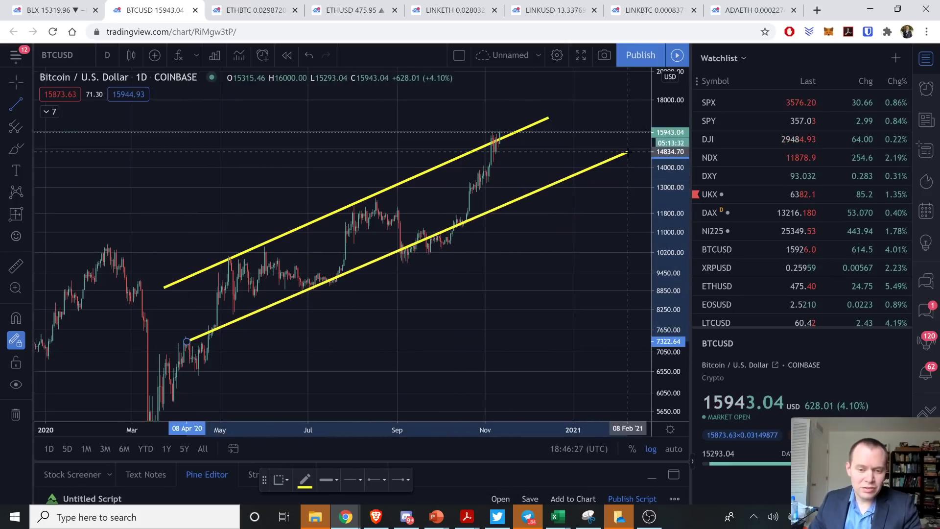
pyautogui.click(631, 173)
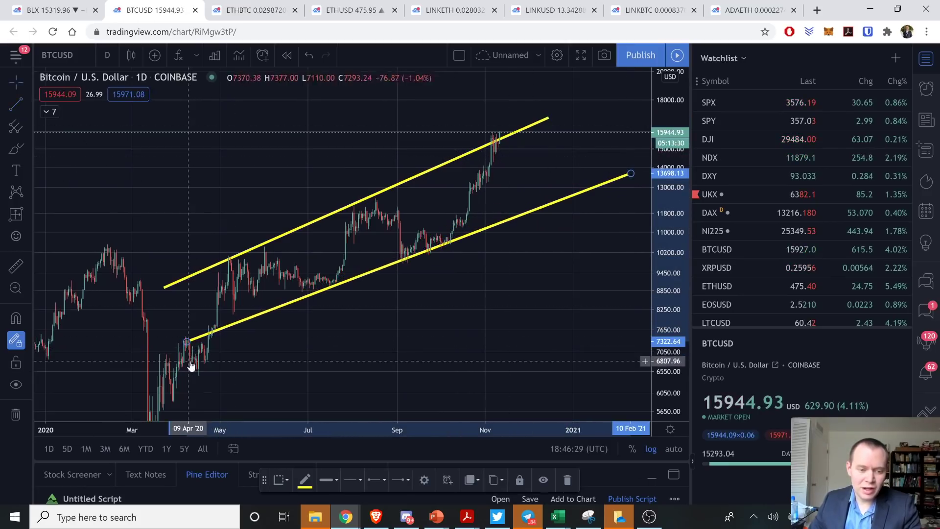
pyautogui.moveTo(186, 342); pyautogui.dragTo(189, 357)
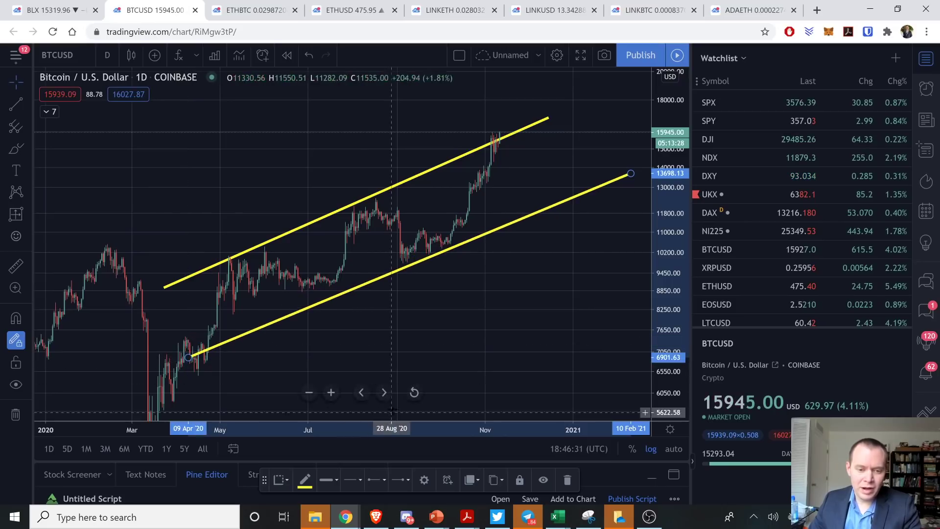
pyautogui.moveTo(631, 174); pyautogui.dragTo(628, 167)
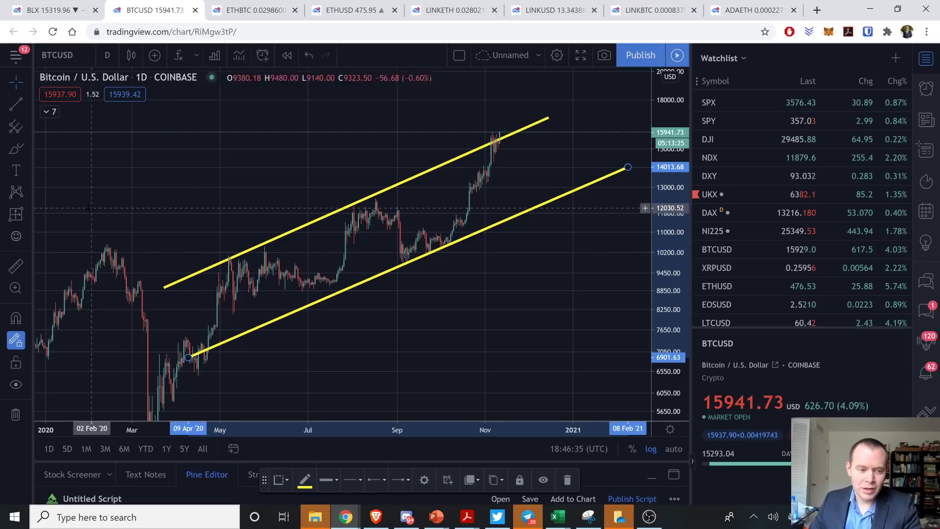
# Brush a curve along the April–November price swings and refit the upper trend line from 25 March at about 9,103 to 26 December at about 16,473.
pyautogui.click(15, 149)
pyautogui.moveTo(196, 352)
pyautogui.mouseDown()
pyautogui.moveTo(229, 269)
pyautogui.moveTo(252, 254)
pyautogui.moveTo(328, 286)
pyautogui.moveTo(373, 200)
pyautogui.moveTo(437, 250)
pyautogui.moveTo(497, 139)
pyautogui.mouseUp()
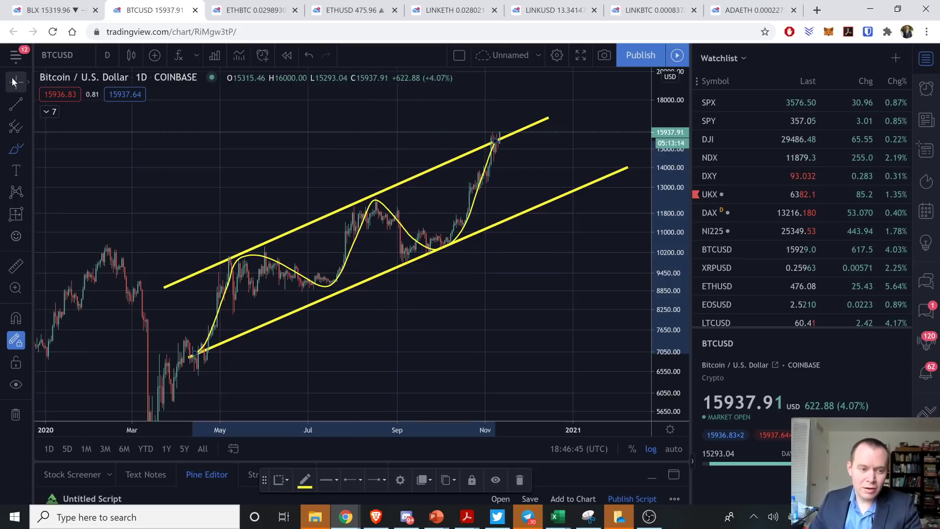
pyautogui.moveTo(301, 225); pyautogui.dragTo(305, 220)
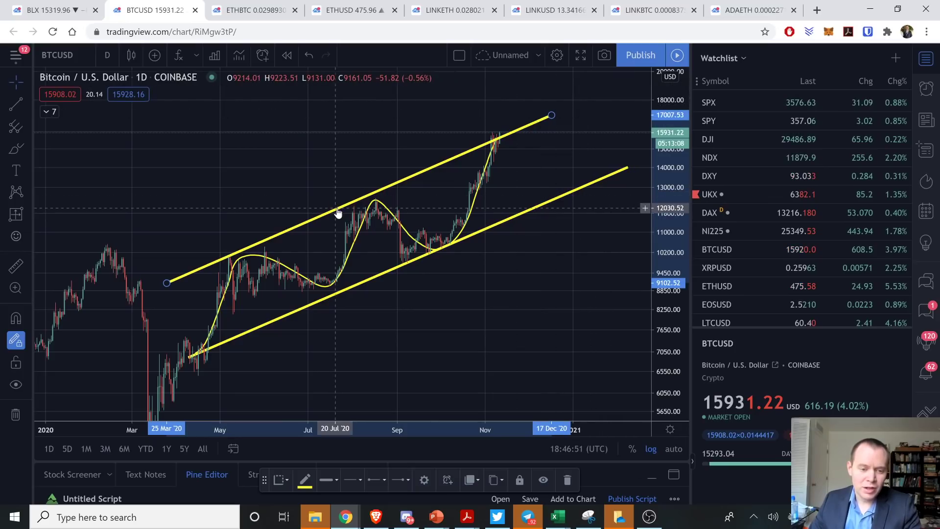
pyautogui.moveTo(552, 116)
pyautogui.mouseDown()
pyautogui.moveTo(566, 140)
pyautogui.moveTo(562, 112)
pyautogui.moveTo(564, 124)
pyautogui.mouseUp()
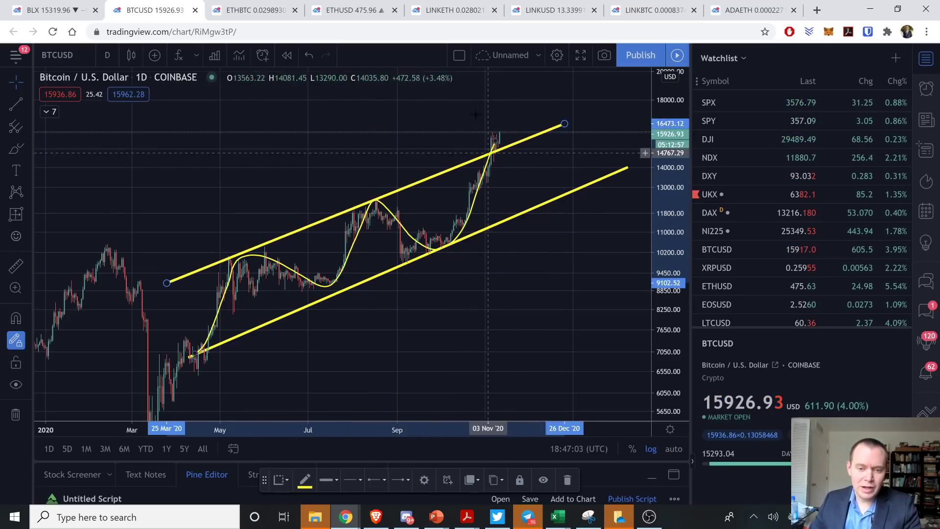
# Circle the early November candles above the upper trend line with the brush and undo the circle.
pyautogui.click(16, 149)
pyautogui.moveTo(483, 144)
pyautogui.mouseDown()
pyautogui.moveTo(495, 124)
pyautogui.moveTo(510, 130)
pyautogui.moveTo(494, 147)
pyautogui.mouseUp()
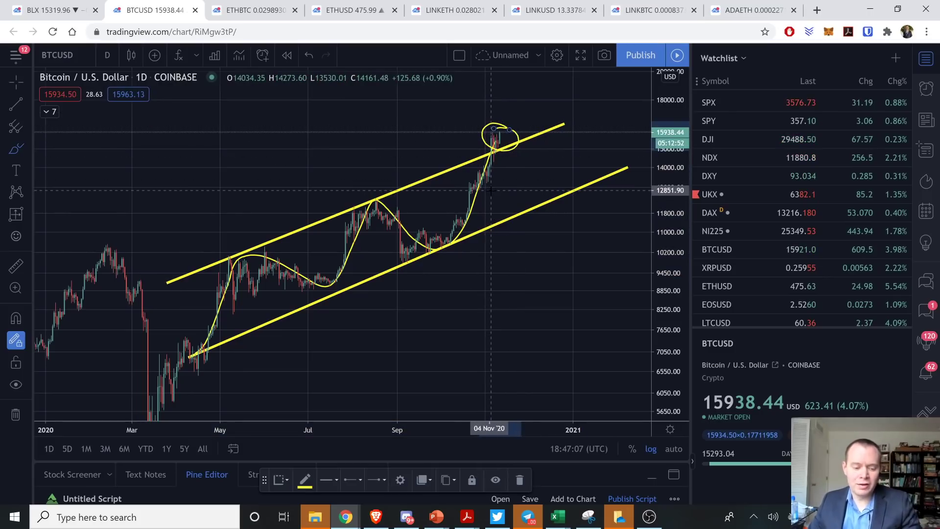
pyautogui.hotkey('ctrl', 'z')
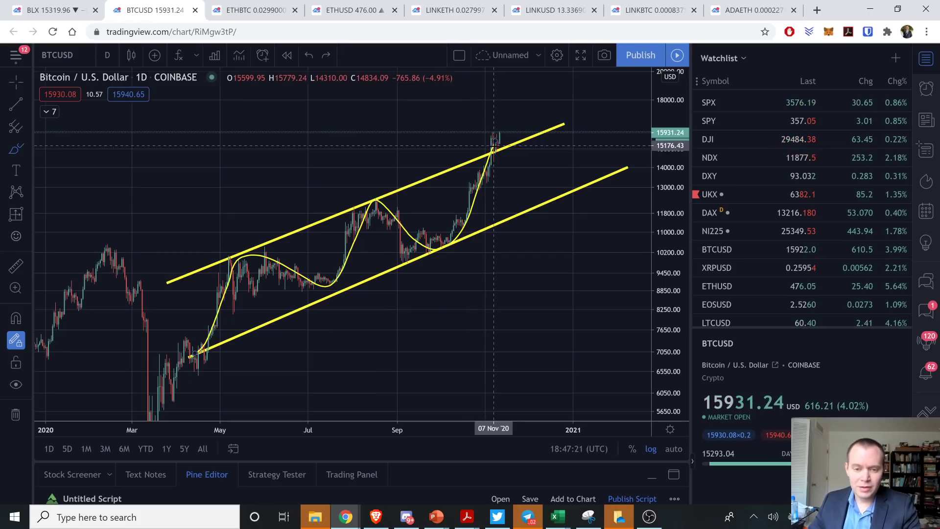
# Brush two projected paths from the November high, dipping to about 12,400 in December and about 13,000 around January, each rebounding above 17,000.
pyautogui.moveTo(496, 143); pyautogui.dragTo(532, 192)
pyautogui.moveTo(536, 199)
pyautogui.mouseDown()
pyautogui.moveTo(563, 185)
pyautogui.moveTo(593, 114)
pyautogui.mouseUp()
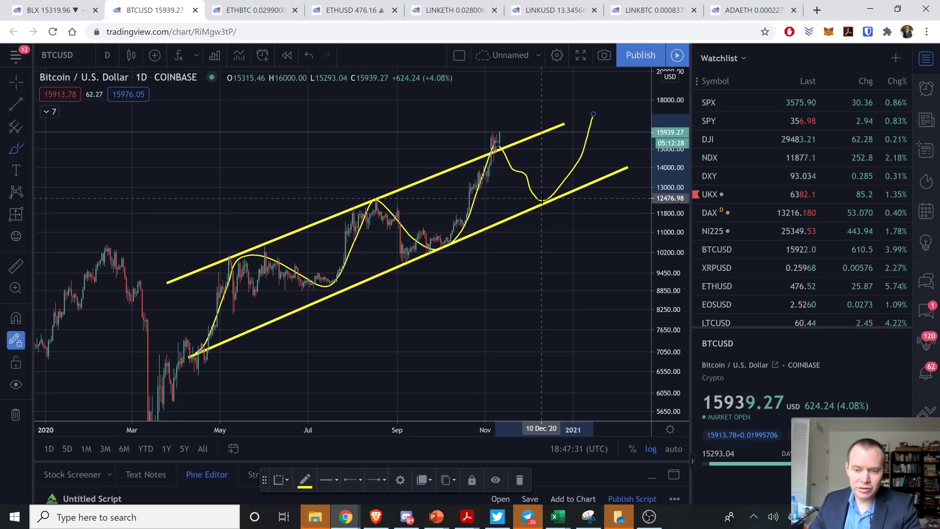
pyautogui.moveTo(502, 147)
pyautogui.mouseDown()
pyautogui.moveTo(575, 190)
pyautogui.moveTo(614, 108)
pyautogui.mouseUp()
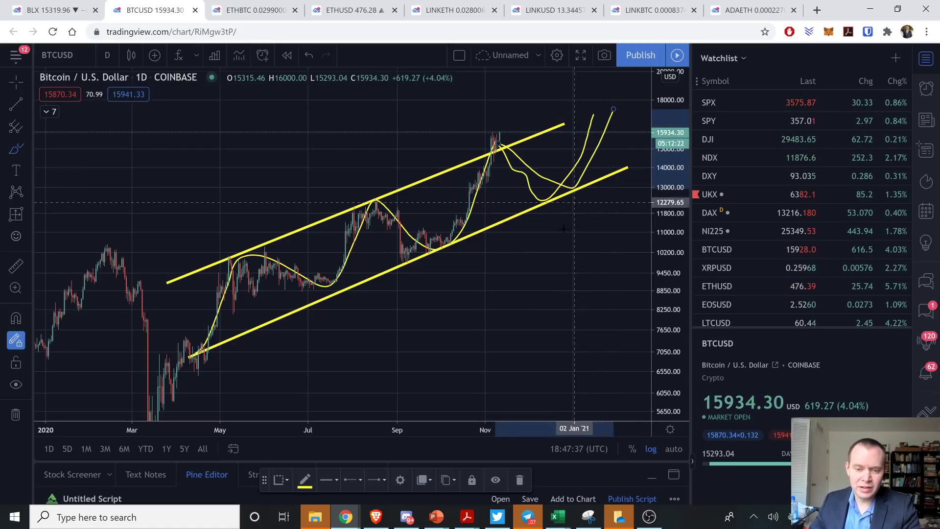
# Undo the two projected paths and the last upper trend line adjustment, and refit that line to end on 25 December 2020 at about 16,213.
pyautogui.hotkey('ctrl', 'z')
pyautogui.hotkey('ctrl', 'z')
pyautogui.hotkey('ctrl', 'z')
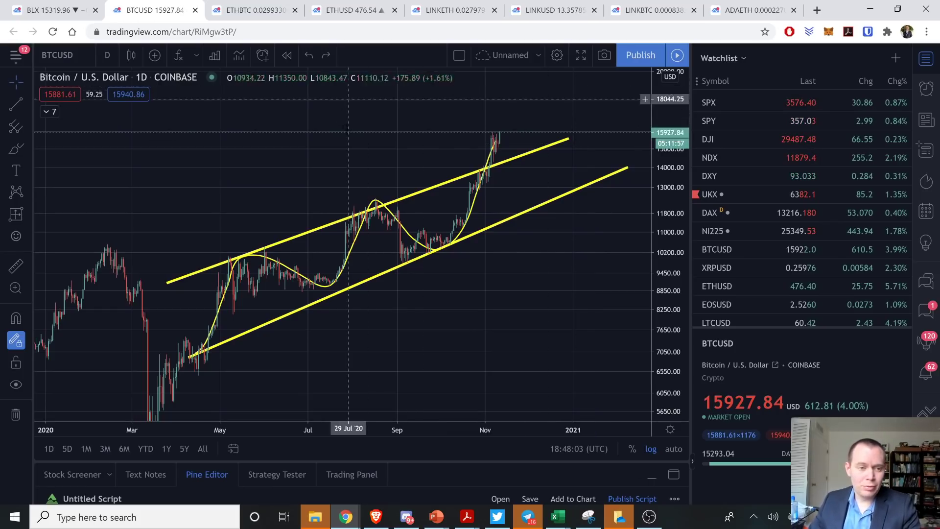
pyautogui.hscroll(3, 346, 164)
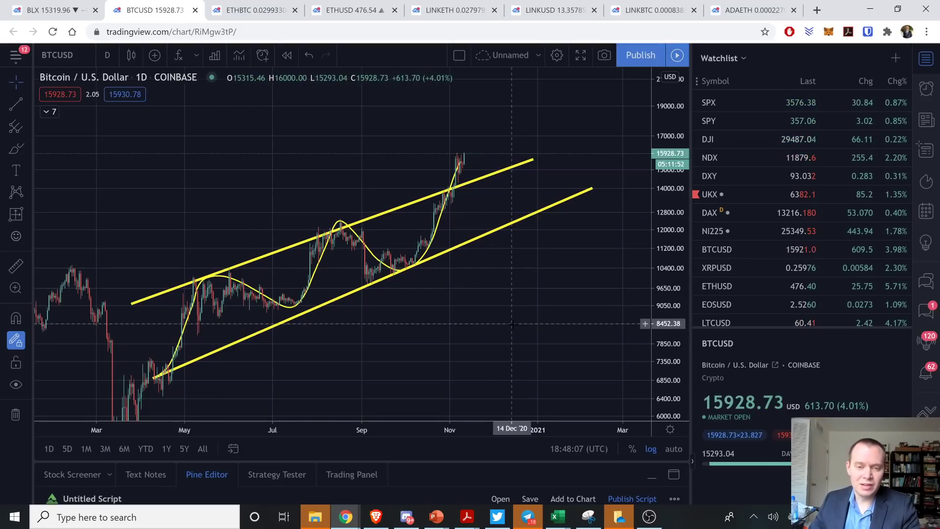
pyautogui.moveTo(531, 160); pyautogui.dragTo(528, 149)
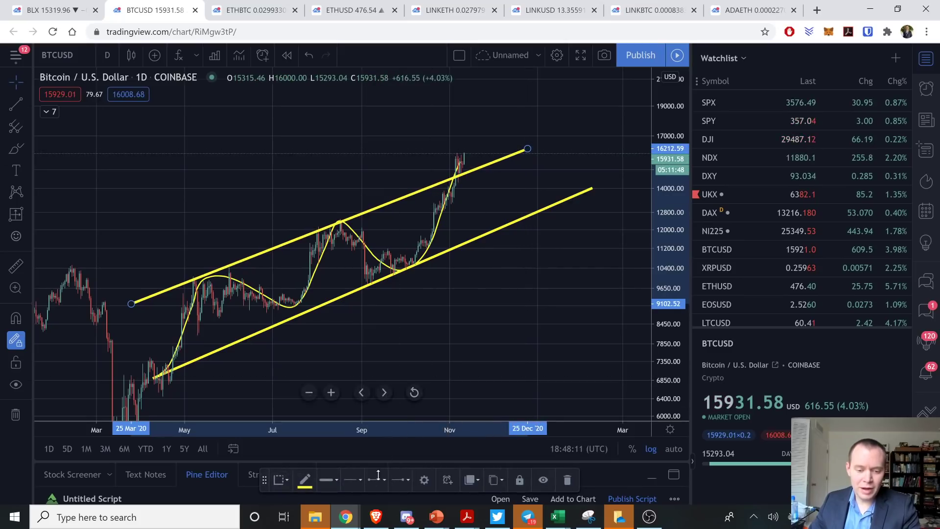
# Switch to the Brave browser and look through the intothecryptoverse.com home page down to the Premium list's offerings.
pyautogui.click(376, 517)
pyautogui.scroll(2, 406, 200)
pyautogui.scroll(10, 406, 200)
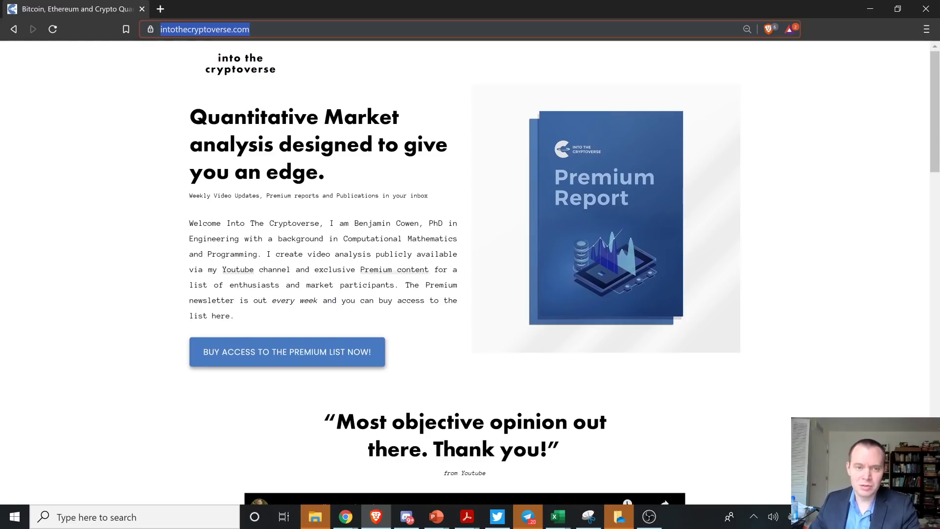
pyautogui.scroll(-10, 460, 57)
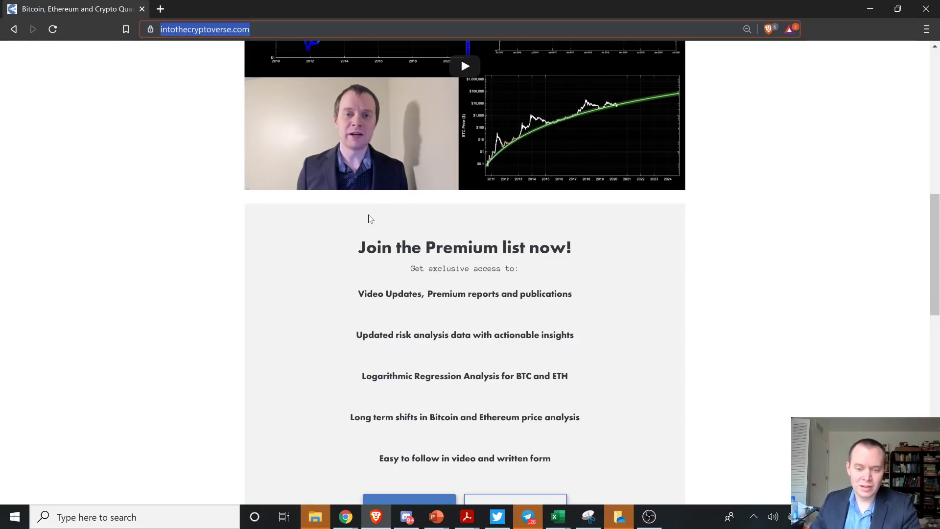
pyautogui.click(363, 268)
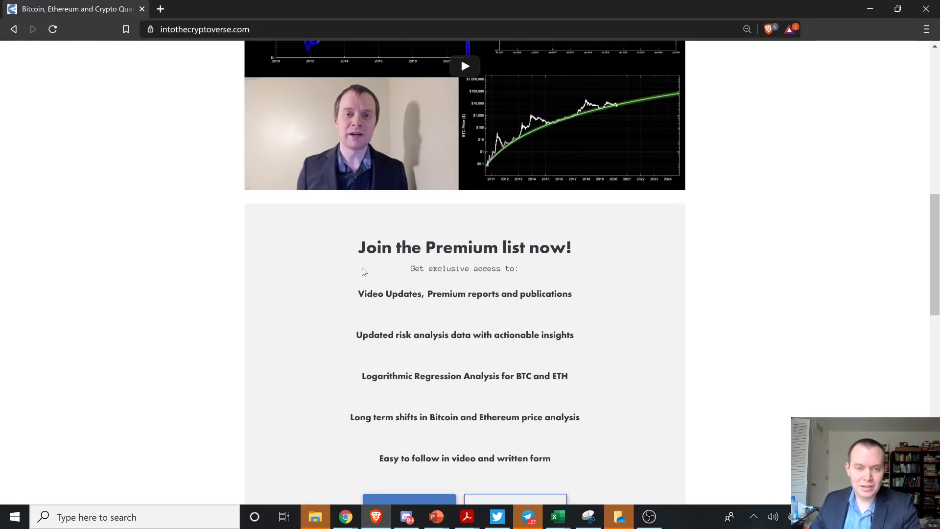